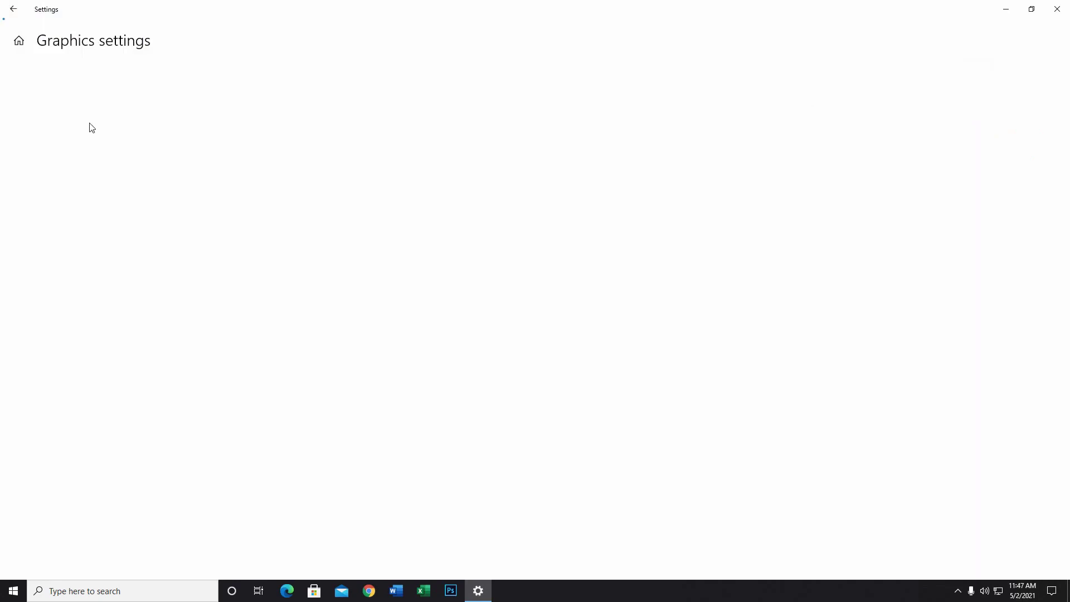
- Choose Desktop app as the app type and browse the C, F, E and D drives for a game to add
{"action": "left_click", "coordinate": [119, 155]}
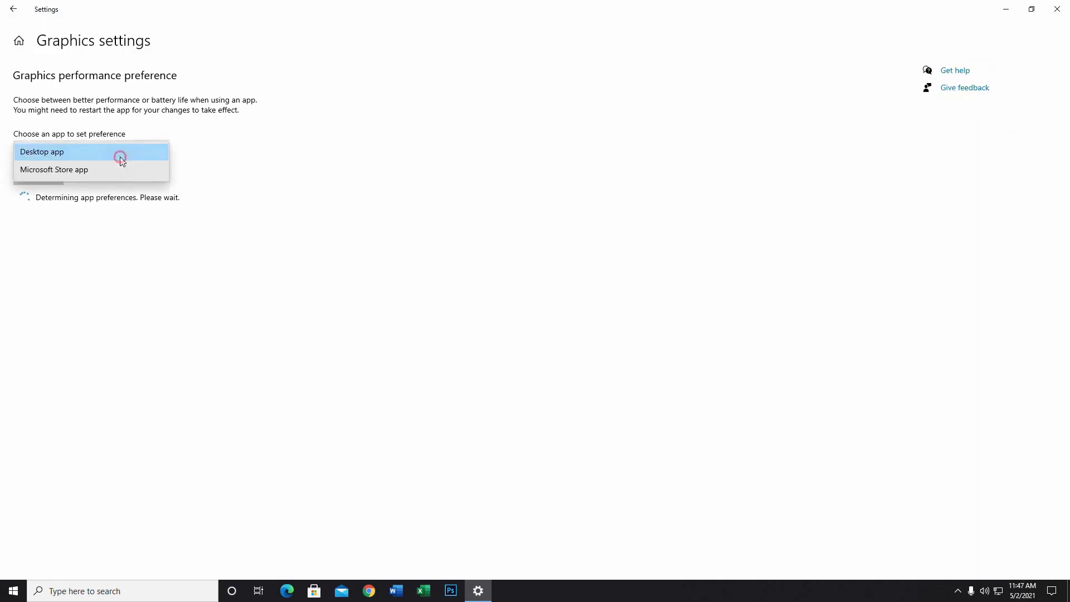
{"action": "left_click", "coordinate": [70, 155]}
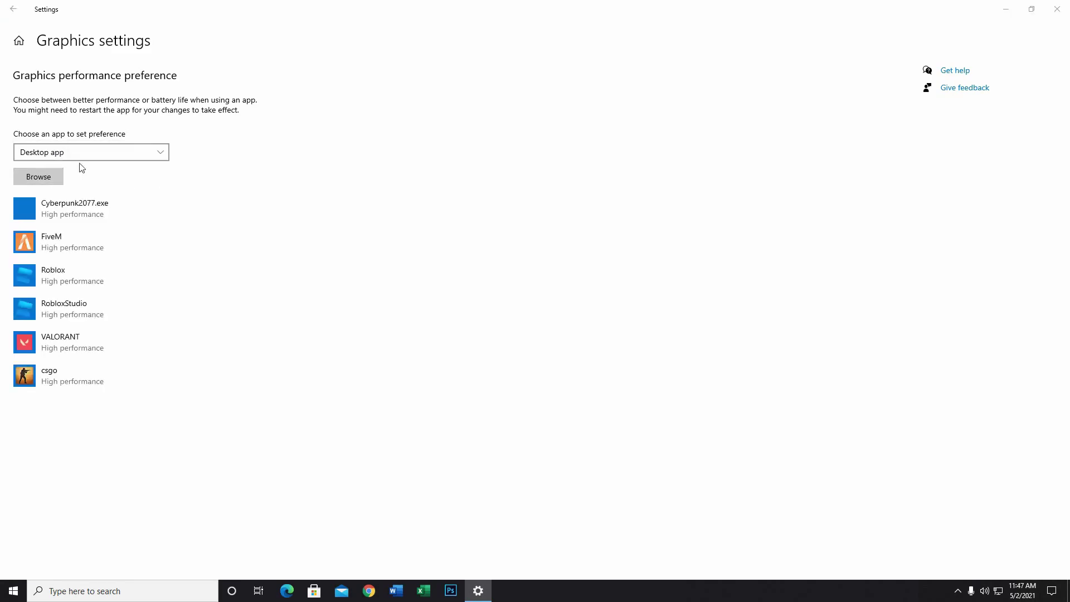
{"action": "left_click", "coordinate": [38, 176]}
{"action": "left_click_drag", "start_coordinate": [275, 9], "coordinate": [517, 14]}
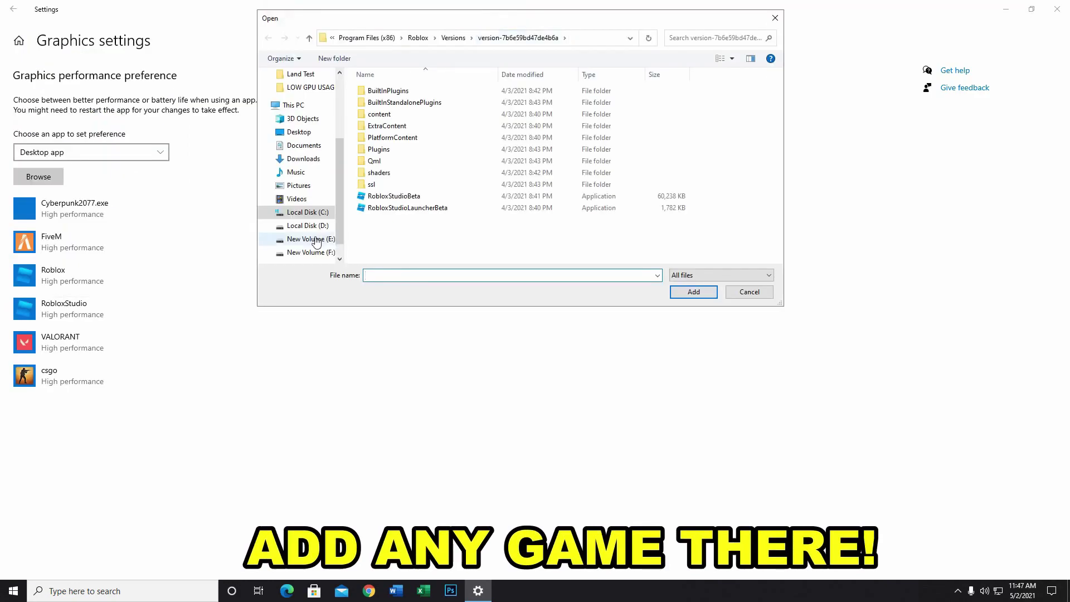
{"action": "left_click", "coordinate": [306, 212]}
{"action": "left_click_drag", "start_coordinate": [339, 200], "coordinate": [343, 233]}
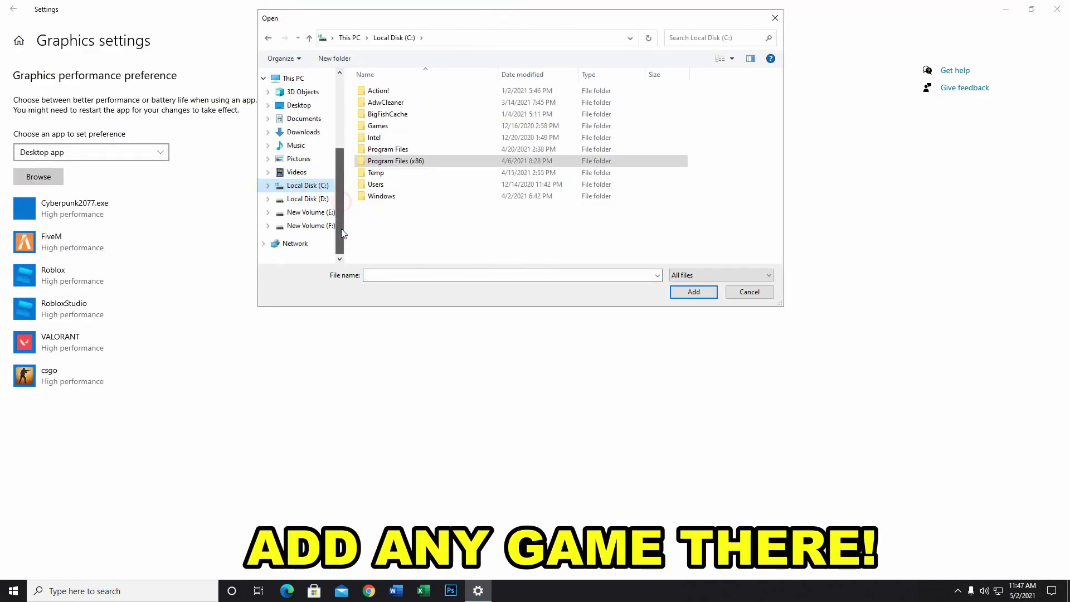
{"action": "left_click", "coordinate": [311, 225]}
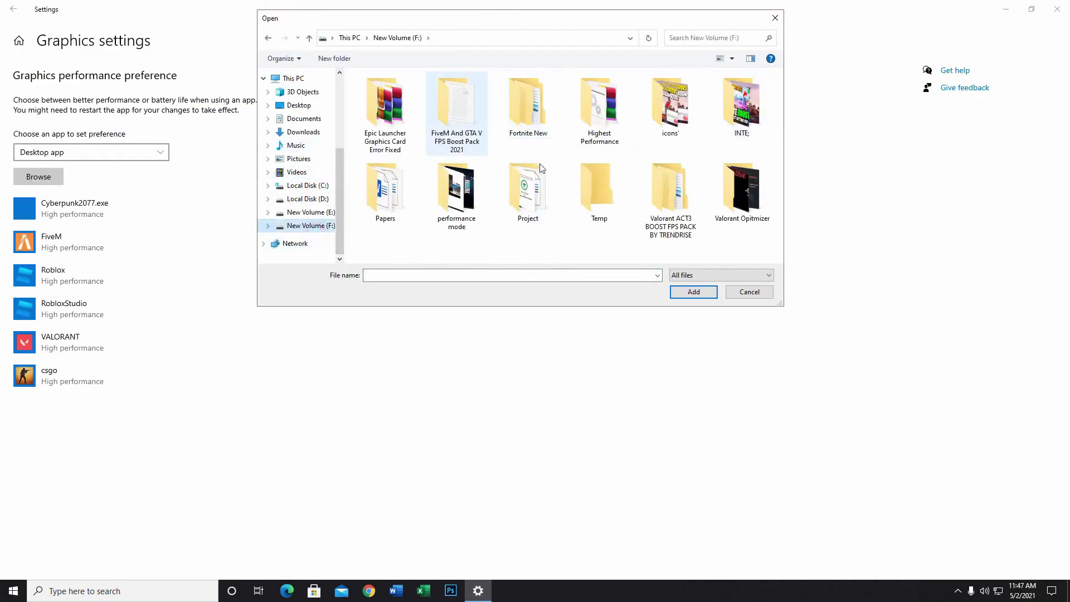
{"action": "left_click", "coordinate": [309, 212]}
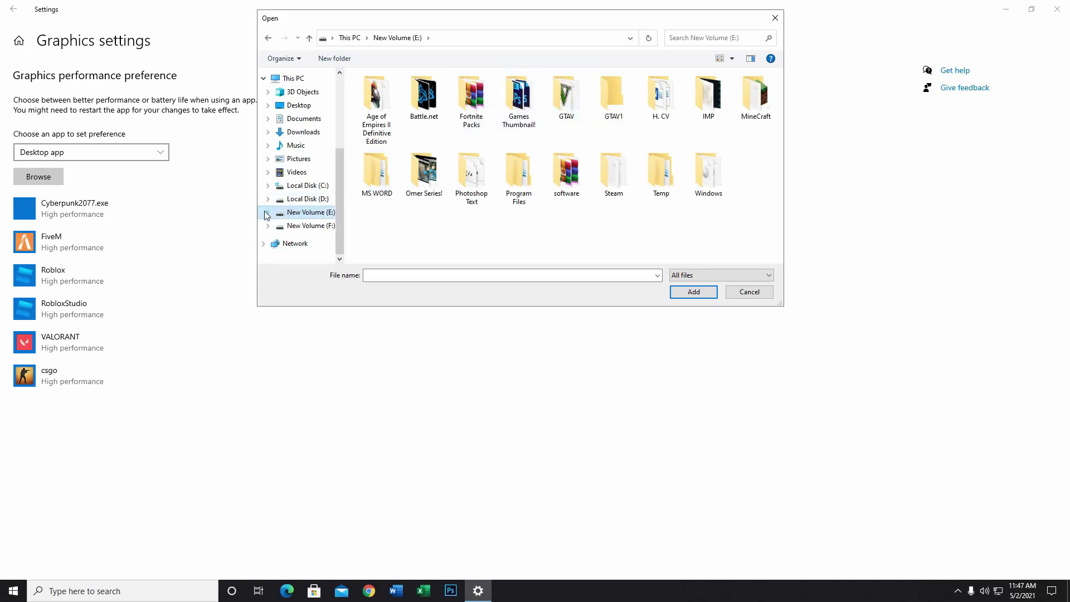
{"action": "left_click", "coordinate": [312, 199]}
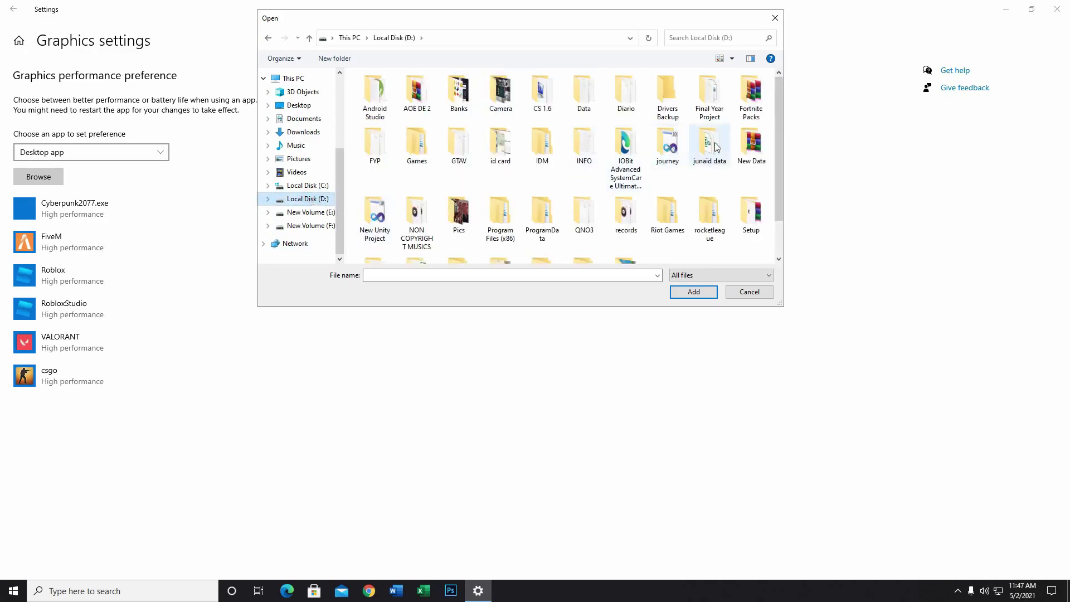
- Add FortniteClient-Win64-Shipping from the Win64 binaries folder inside Fortnite New on drive F to the graphics preference list
{"action": "left_click", "coordinate": [321, 226]}
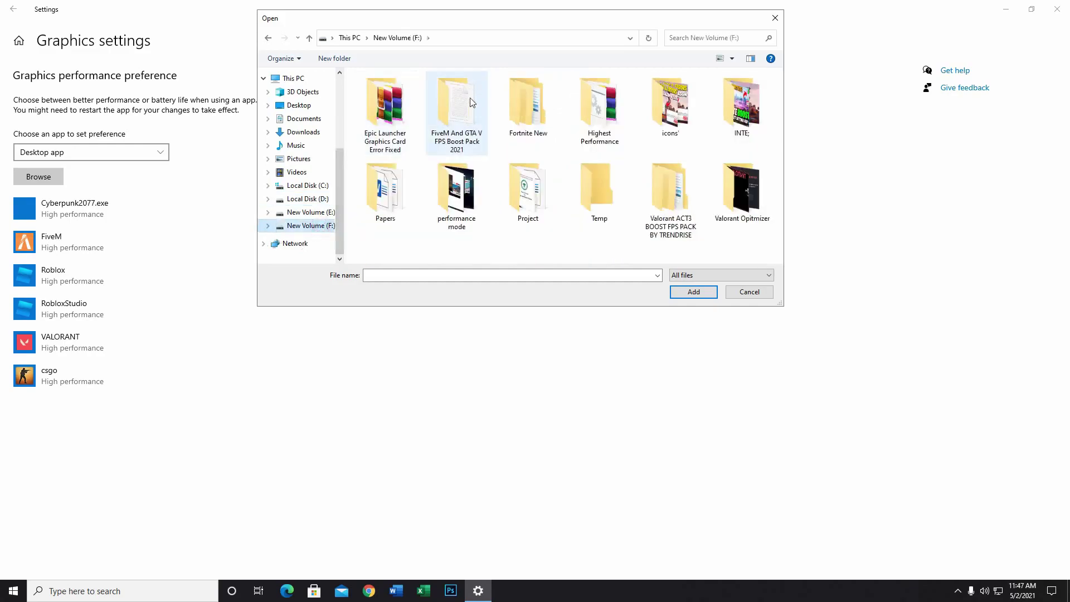
{"action": "double_click", "coordinate": [523, 108]}
{"action": "double_click", "coordinate": [383, 90]}
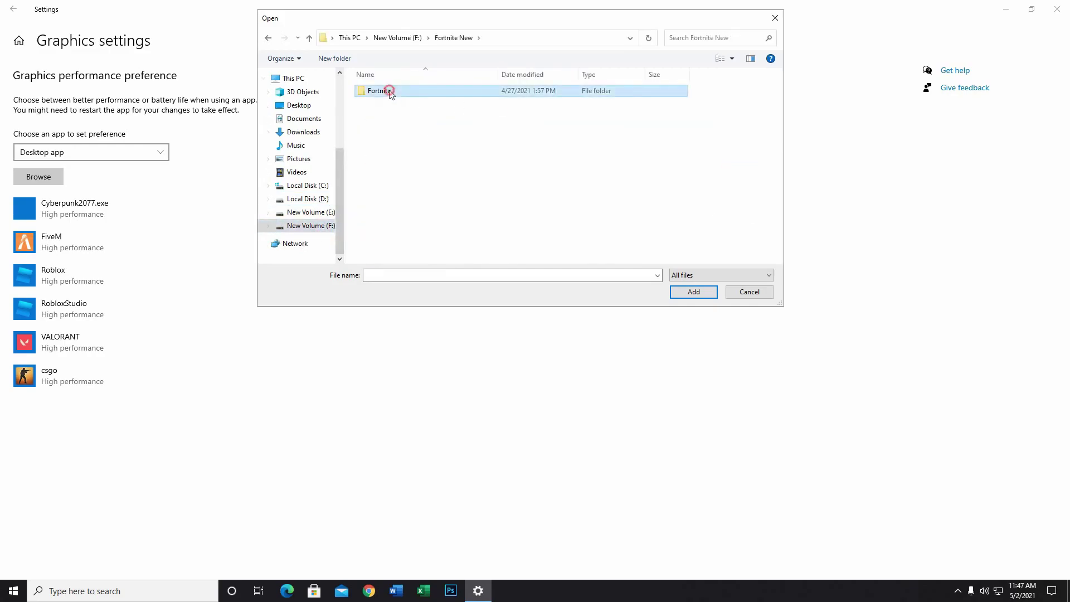
{"action": "left_click", "coordinate": [382, 113]}
{"action": "double_click", "coordinate": [382, 114]}
{"action": "double_click", "coordinate": [379, 90]}
{"action": "double_click", "coordinate": [382, 93]}
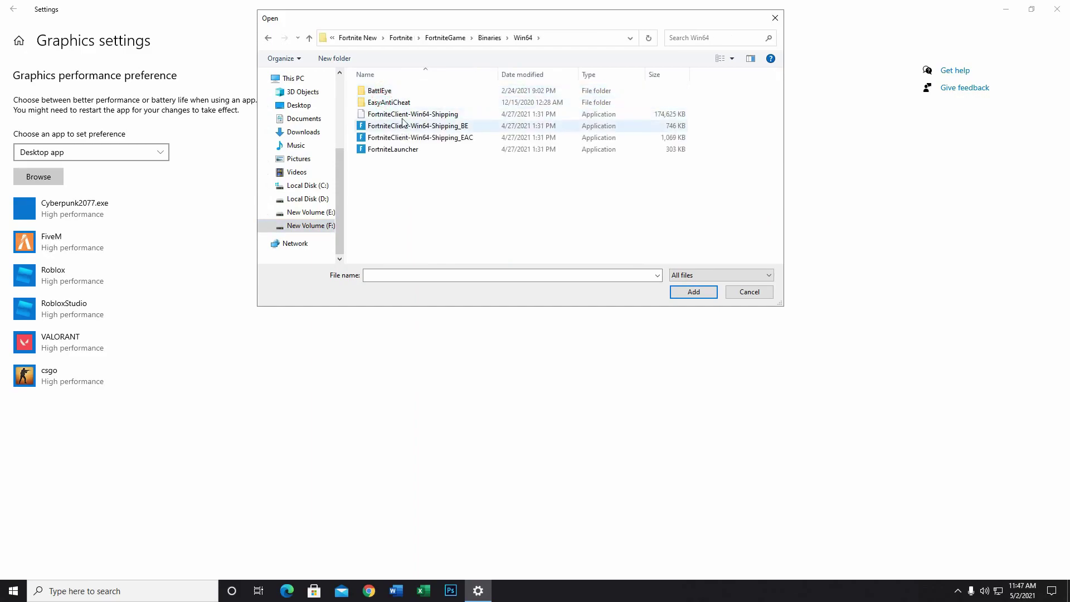
{"action": "double_click", "coordinate": [437, 116]}
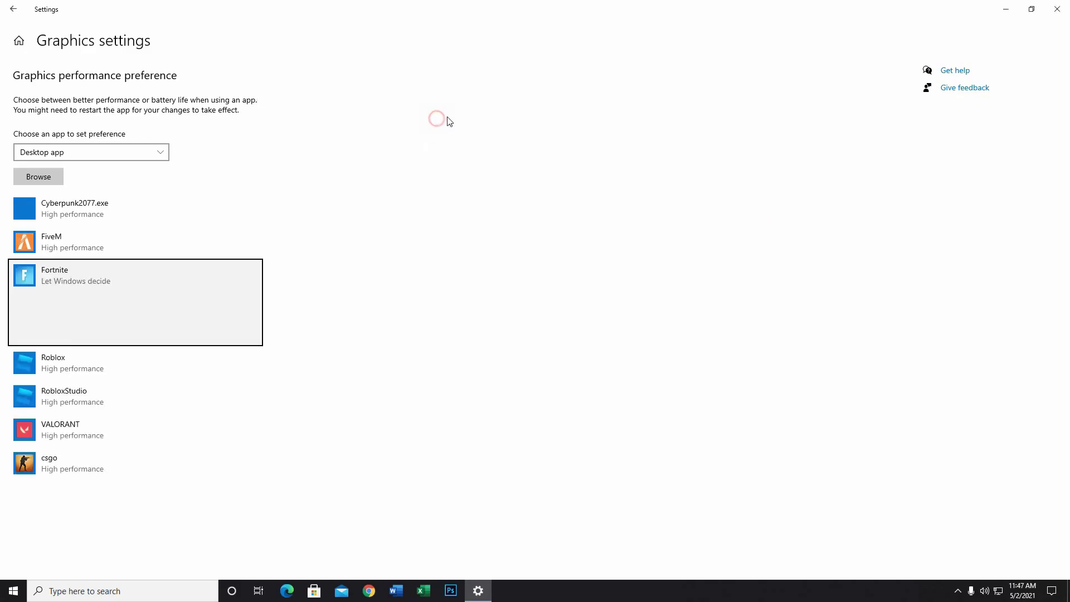
- Set Fortnite's graphics preference to High performance and save it
{"action": "left_click", "coordinate": [172, 331]}
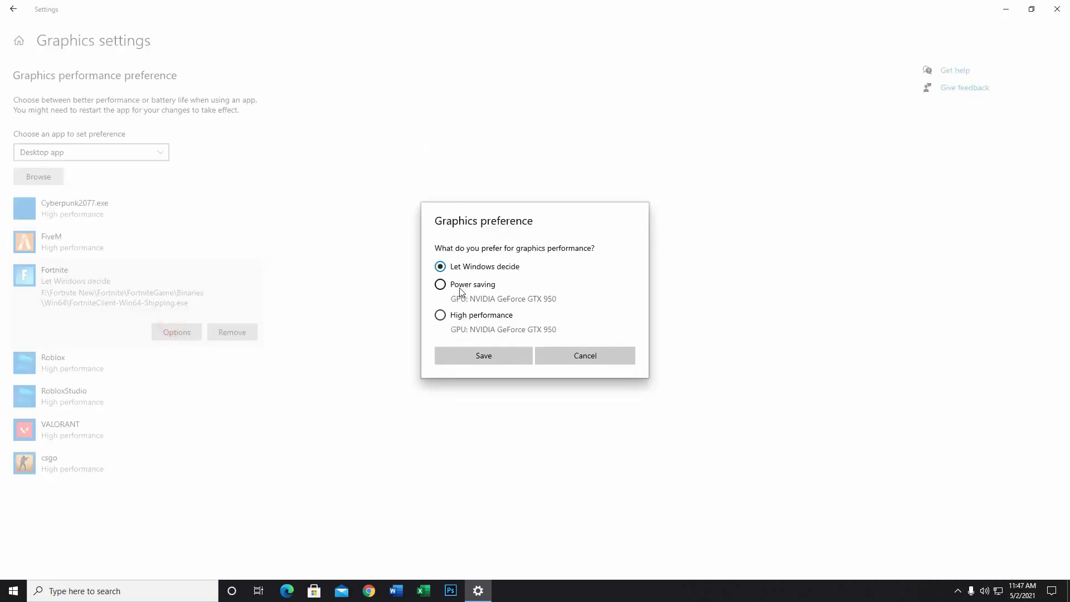
{"action": "left_click", "coordinate": [440, 314]}
{"action": "left_click", "coordinate": [477, 356]}
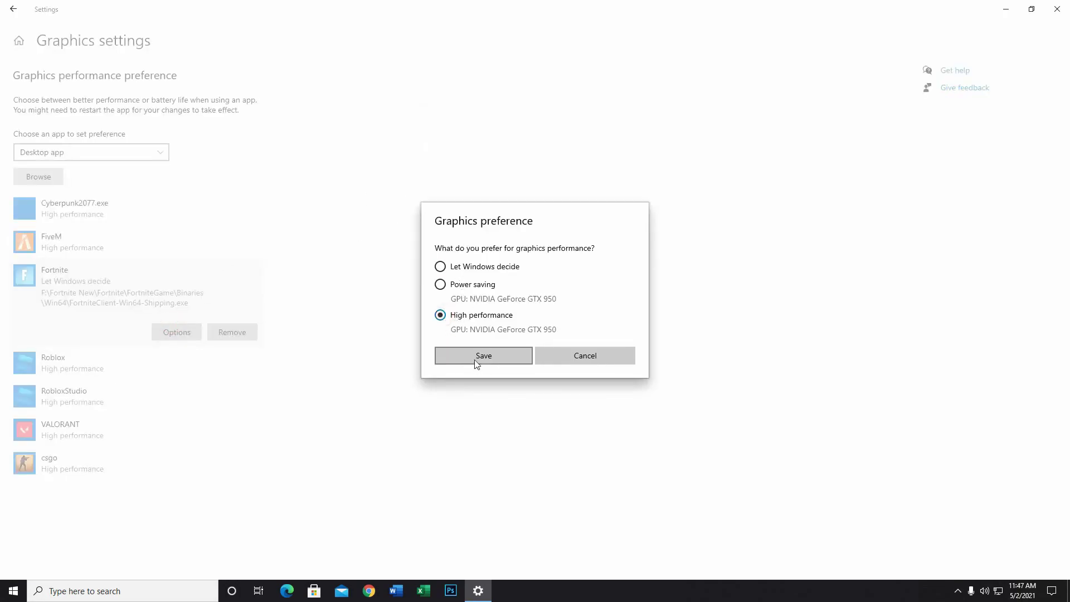
- Add the GTA5 application from the GTAV folder on drive E to the graphics preference list
{"action": "left_click", "coordinate": [47, 176]}
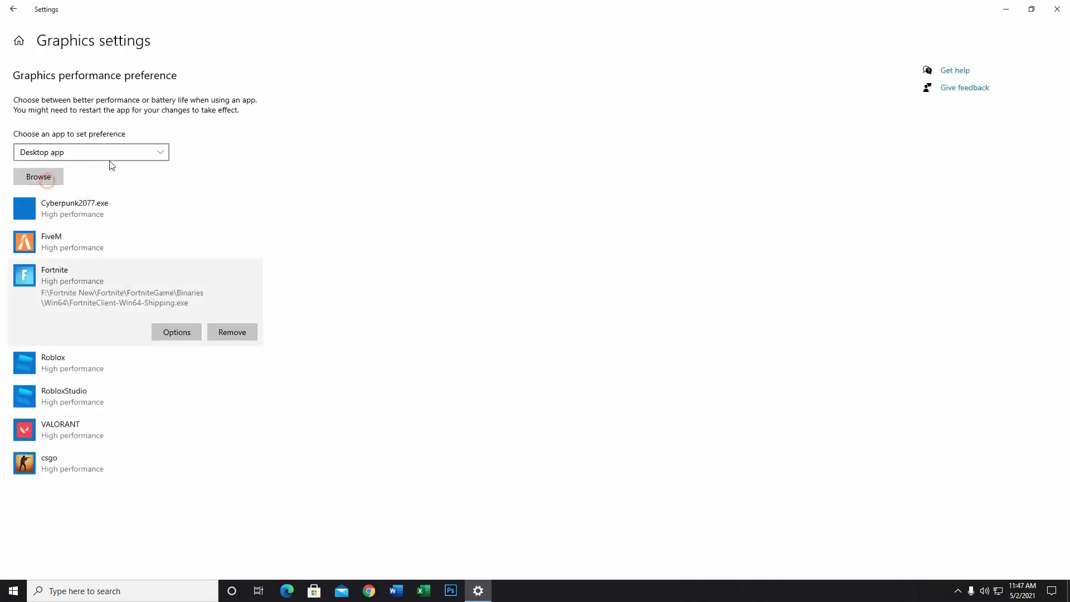
{"action": "left_click", "coordinate": [308, 239]}
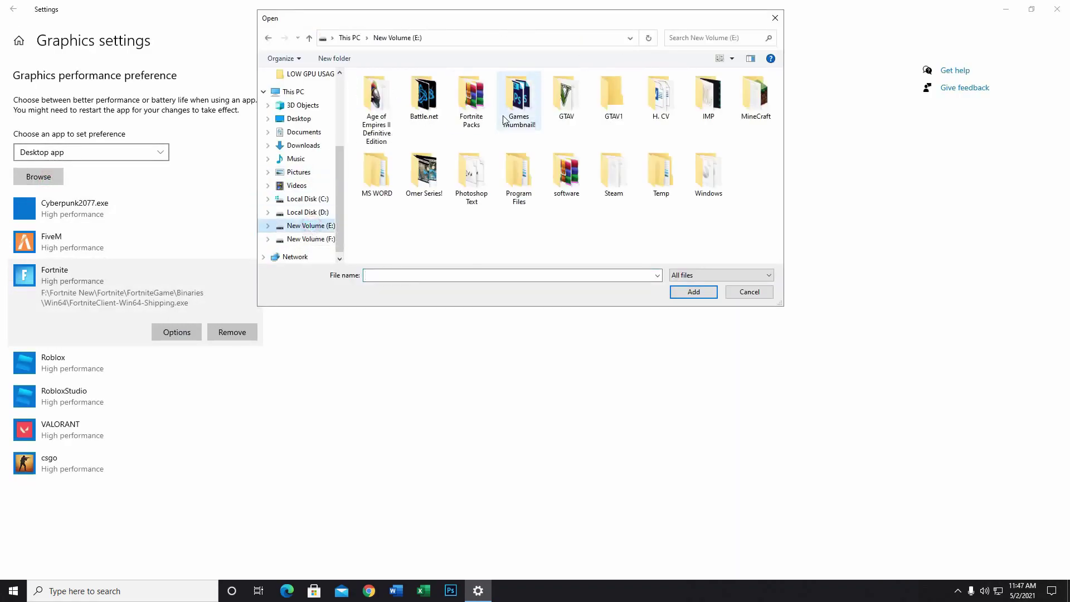
{"action": "double_click", "coordinate": [565, 99]}
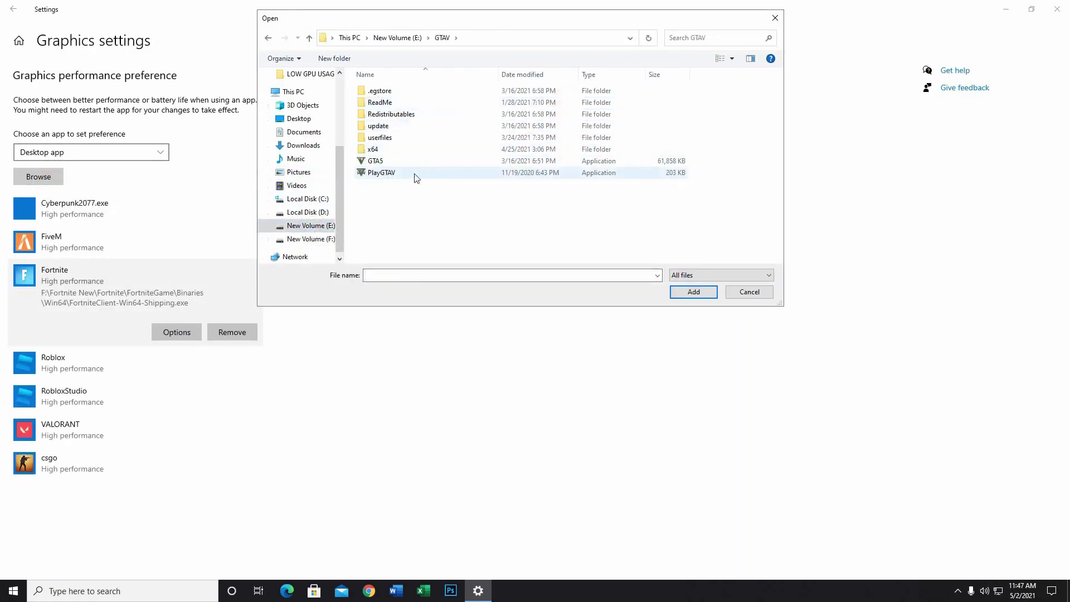
{"action": "double_click", "coordinate": [400, 161]}
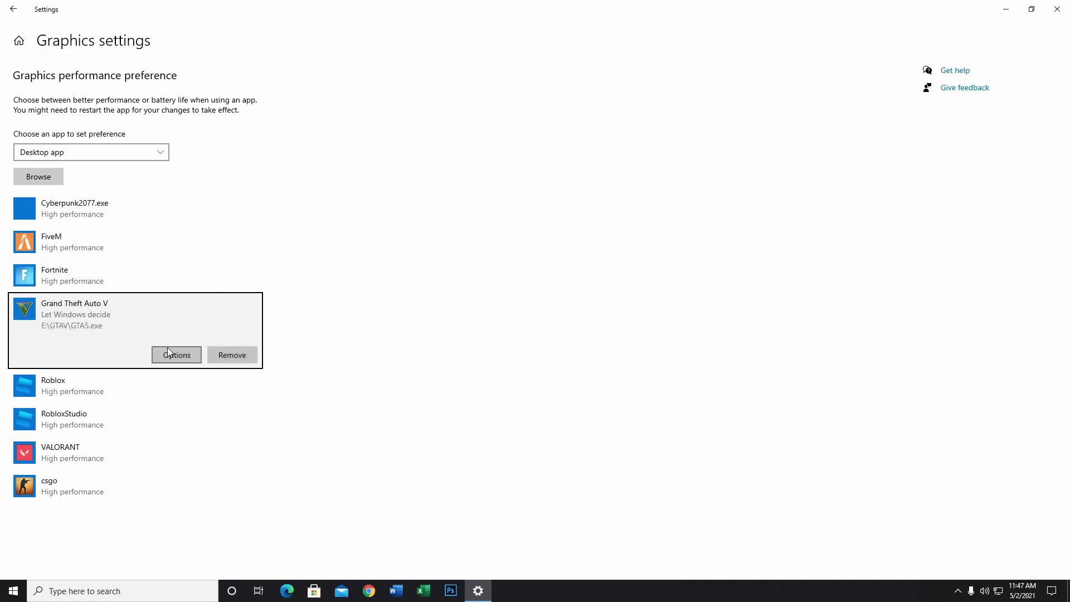
- Set Grand Theft Auto V's graphics preference to High performance and save it
{"action": "left_click", "coordinate": [167, 352]}
{"action": "left_click", "coordinate": [488, 316]}
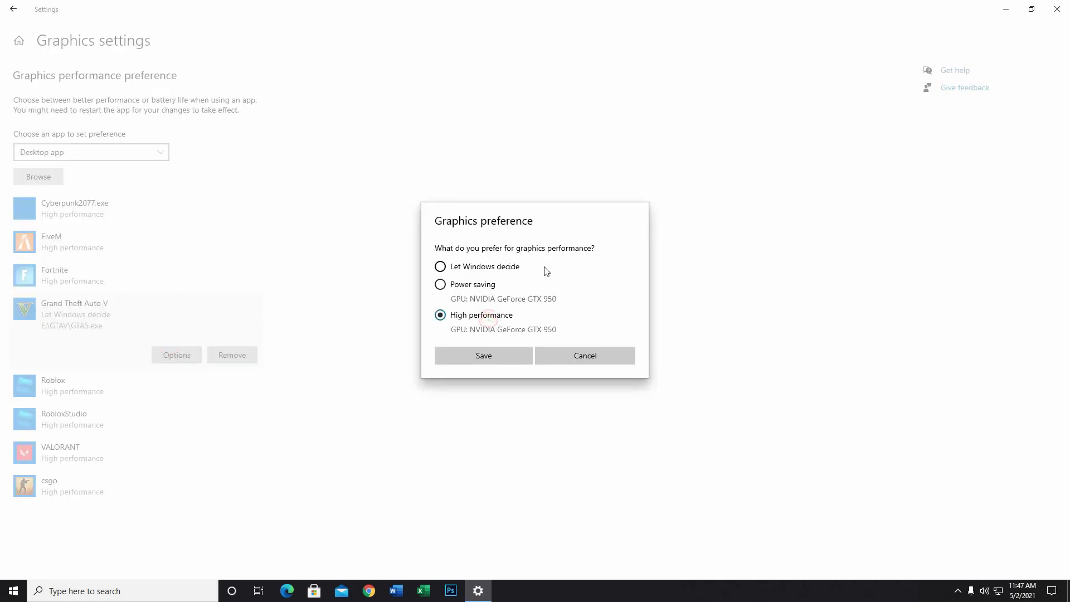
{"action": "left_click", "coordinate": [501, 356]}
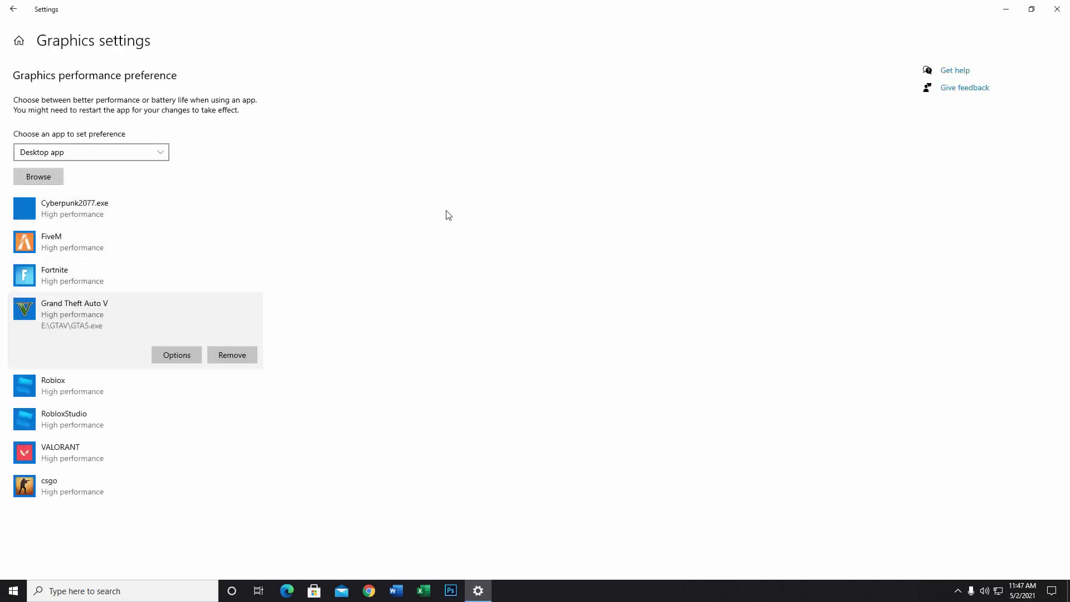
- Save VALORANT's graphics preference as High performance and close the graphics settings
{"action": "left_click", "coordinate": [62, 468]}
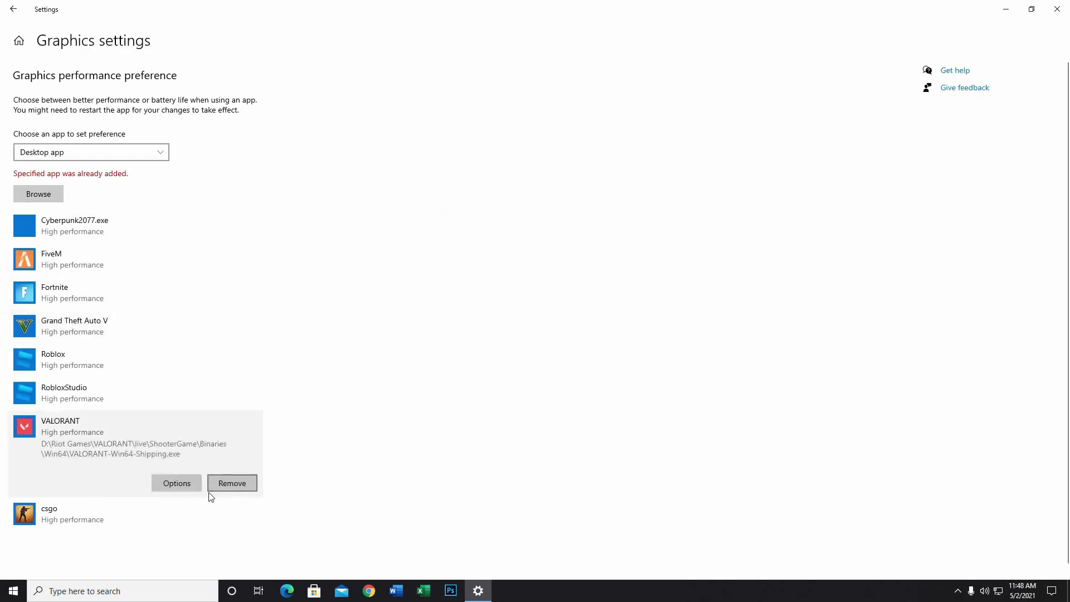
{"action": "left_click", "coordinate": [179, 483]}
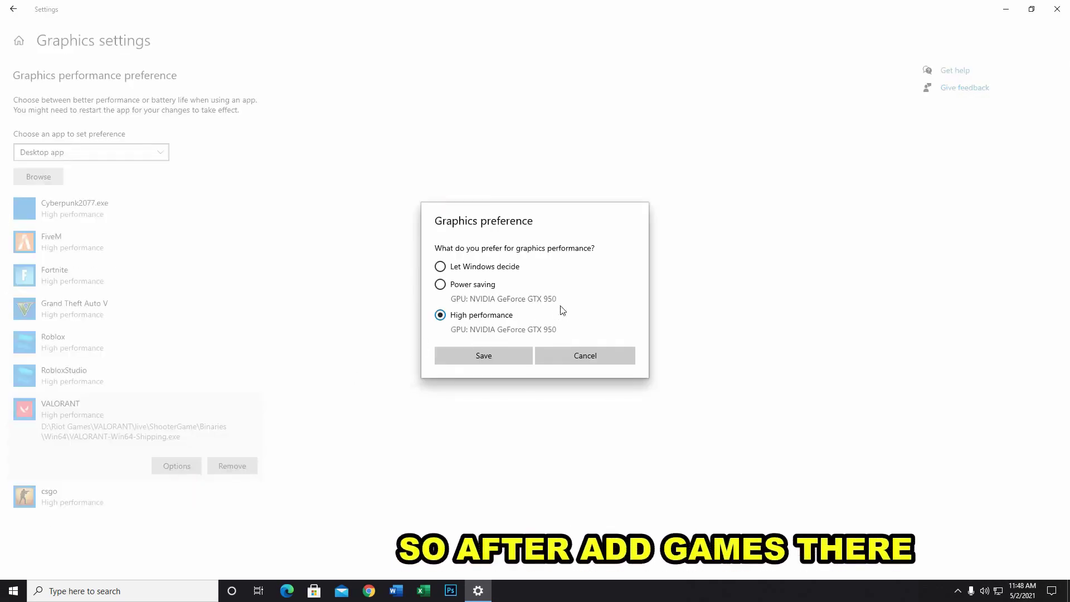
{"action": "left_click", "coordinate": [479, 356]}
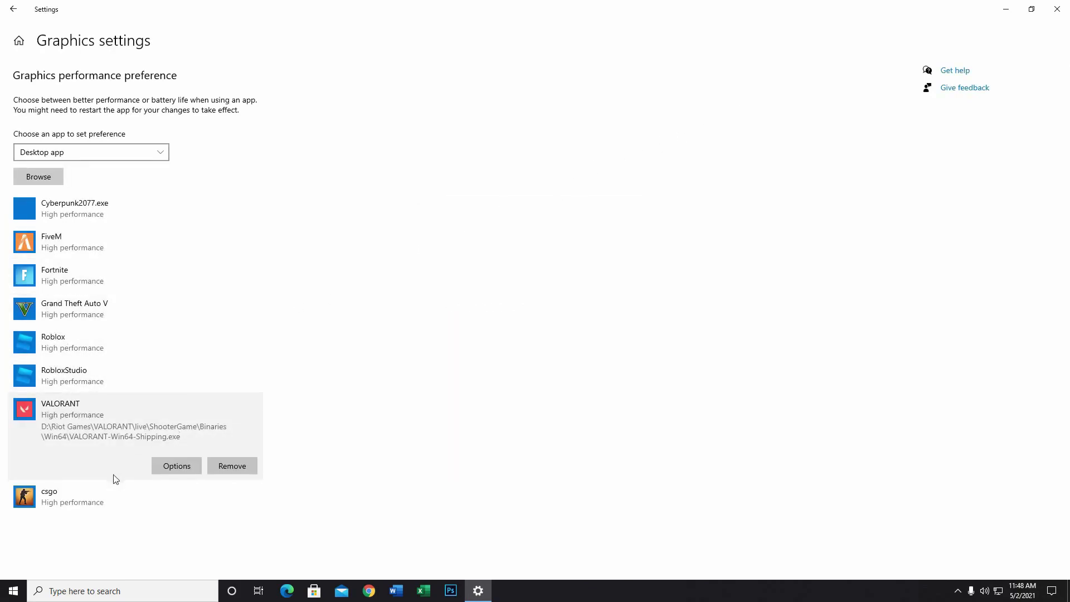
{"action": "left_click", "coordinate": [109, 491]}
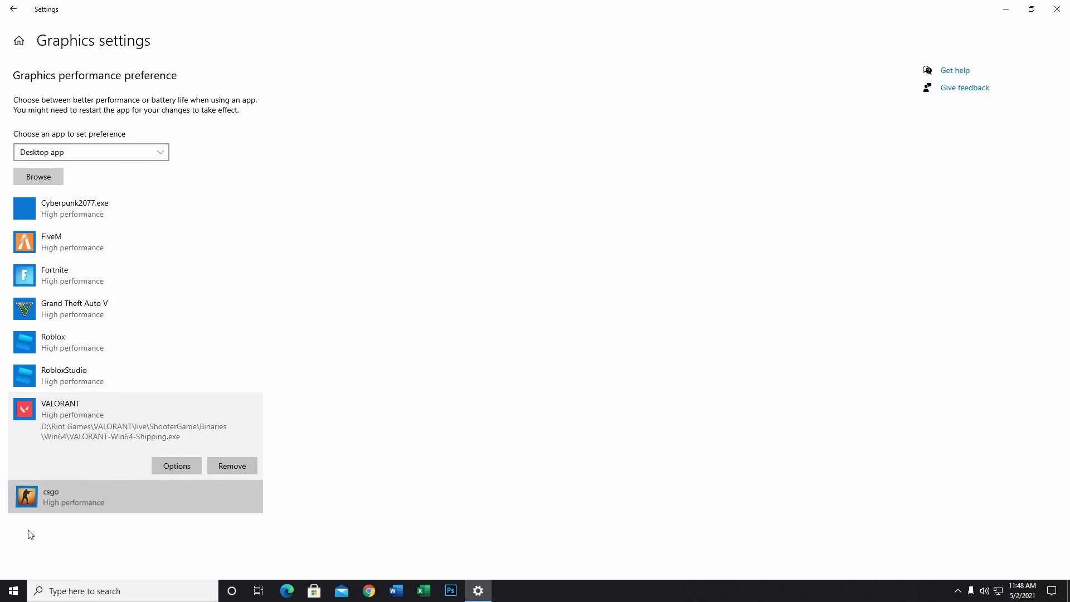
{"action": "left_click", "coordinate": [84, 413]}
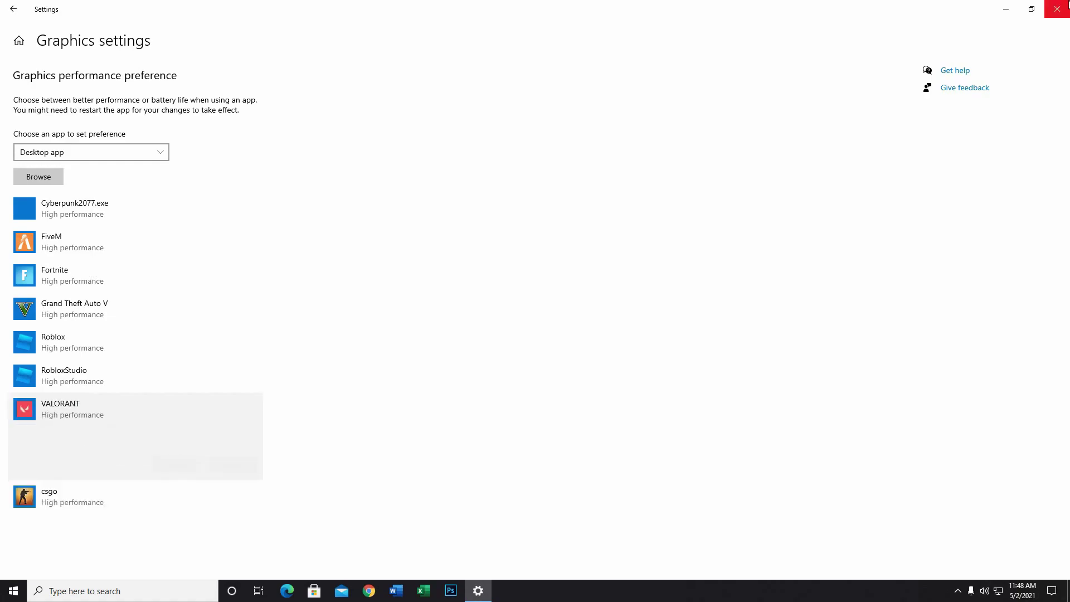
{"action": "left_click", "coordinate": [1057, 9]}
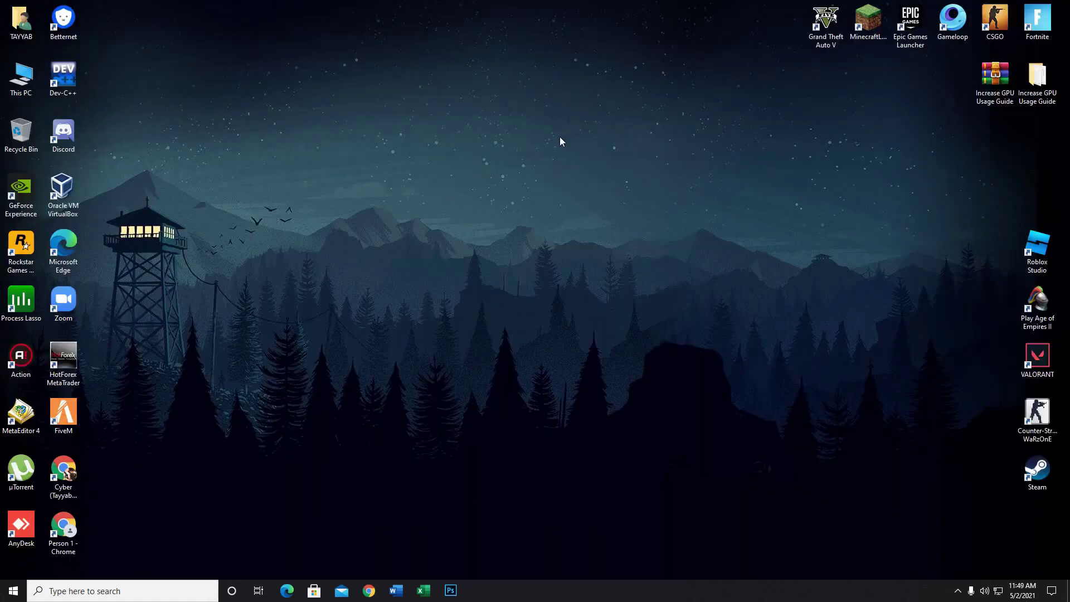
- Open Device Manager by way of the properties of This PC
{"action": "right_click", "coordinate": [33, 90]}
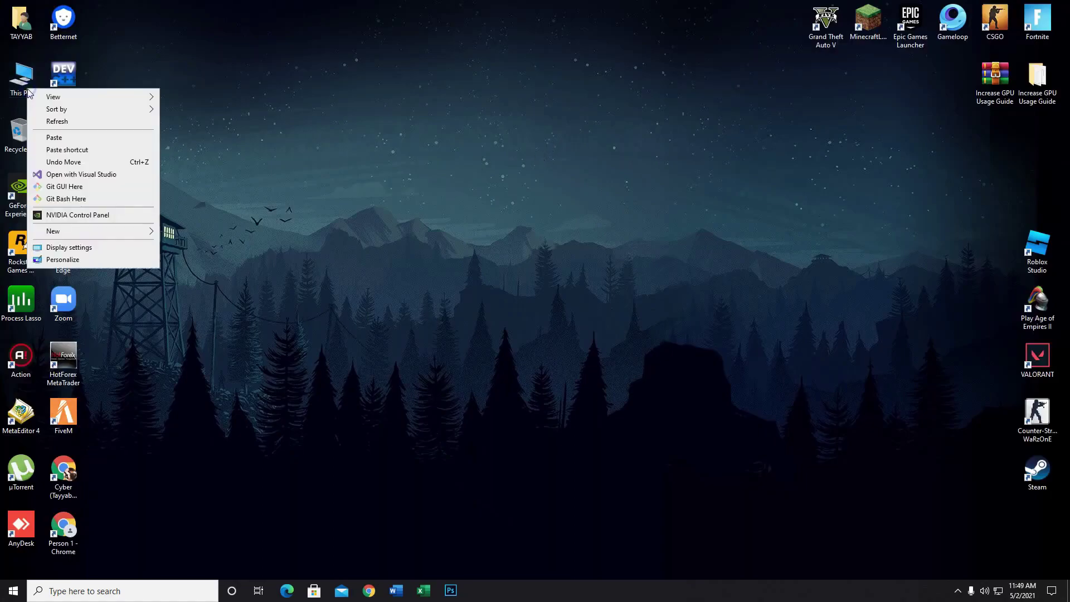
{"action": "right_click", "coordinate": [16, 83]}
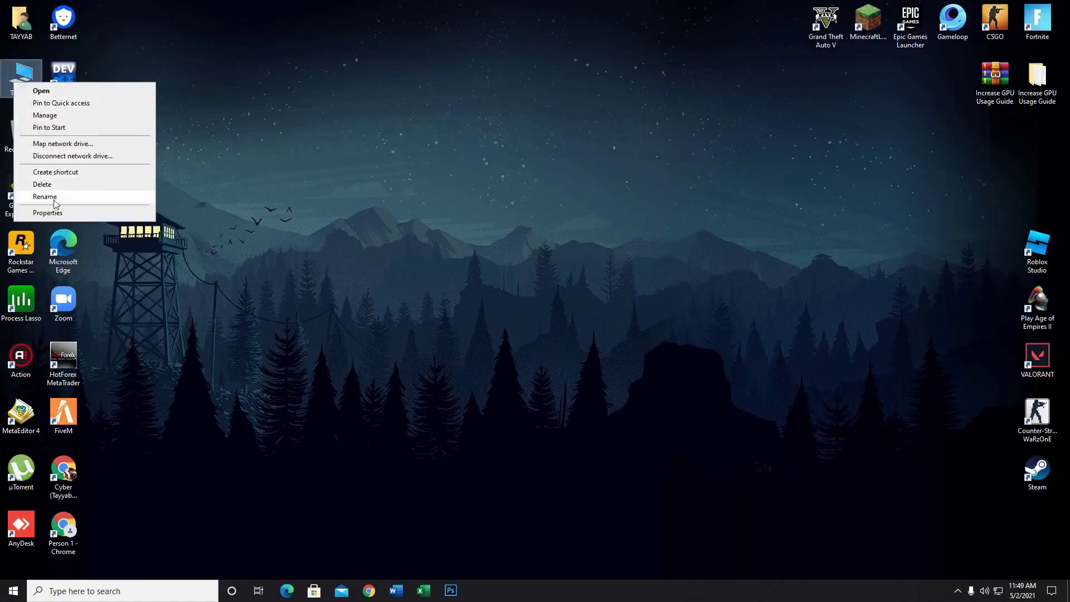
{"action": "left_click", "coordinate": [44, 213]}
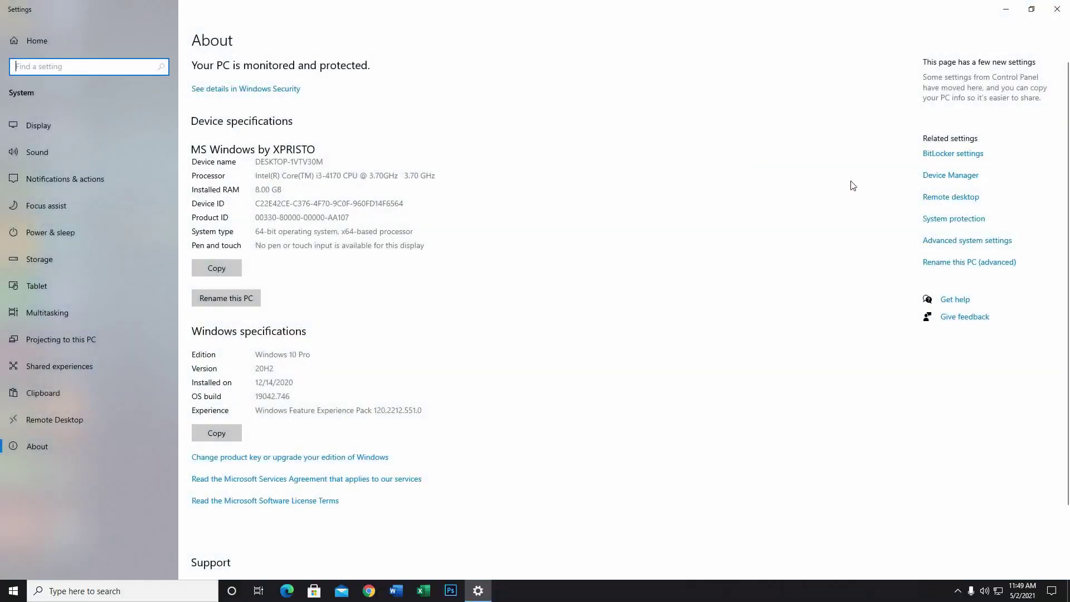
{"action": "left_click", "coordinate": [960, 176]}
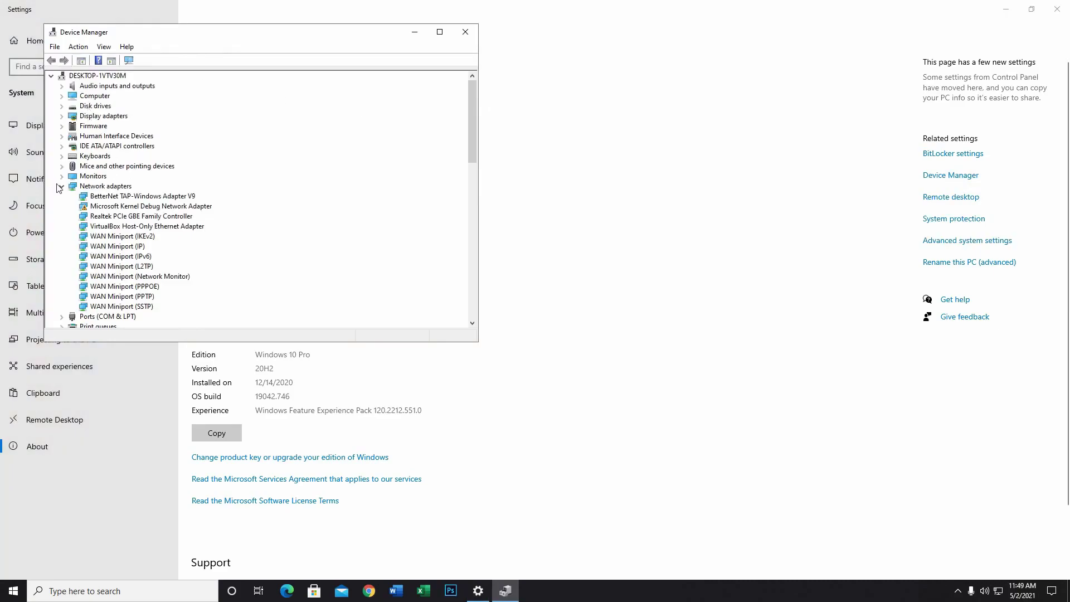
- Collapse the Network adapters and System devices categories in the device tree
{"action": "scroll", "coordinate": [73, 175], "scroll_direction": "down", "scroll_amount": 2}
{"action": "left_click", "coordinate": [62, 126]}
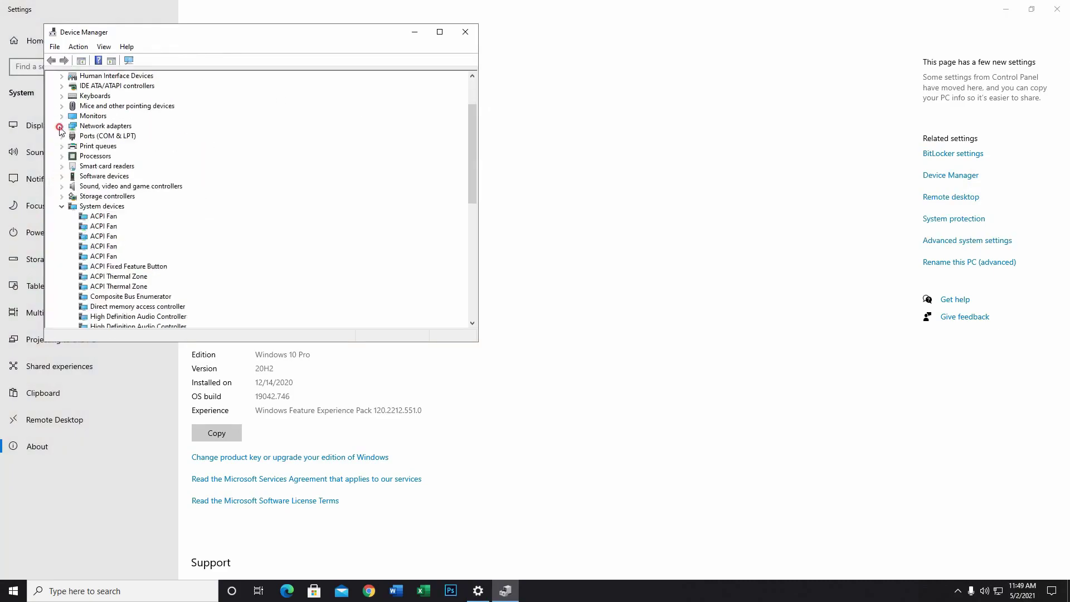
{"action": "scroll", "coordinate": [62, 128], "scroll_direction": "down", "scroll_amount": 3}
{"action": "left_click", "coordinate": [61, 115]}
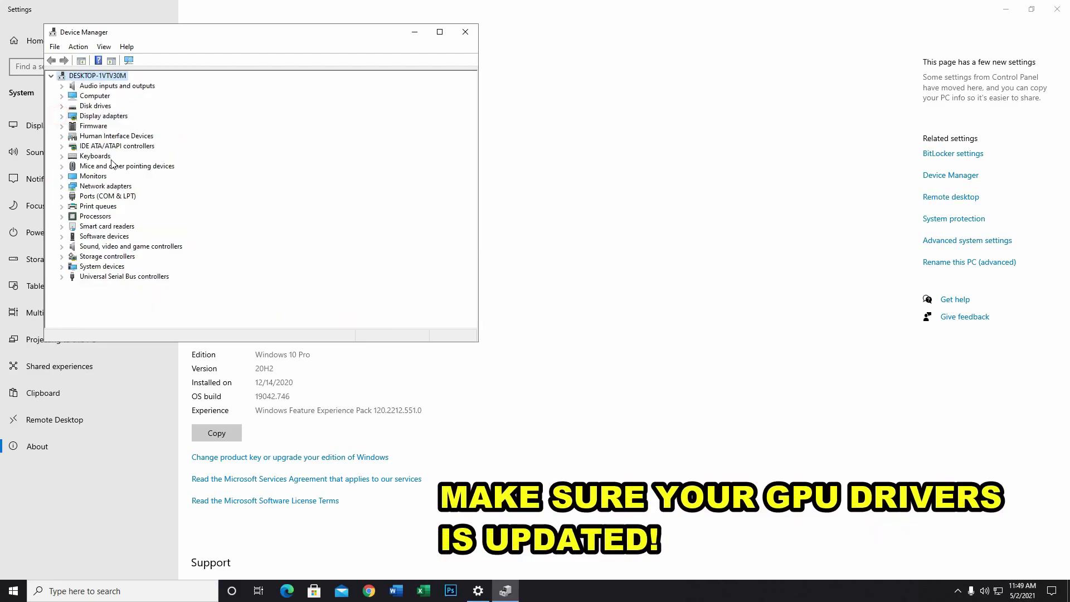
- Search automatically for updated drivers for the NVIDIA GeForce GTX 950 display adapter, then close Device Manager
{"action": "double_click", "coordinate": [98, 119]}
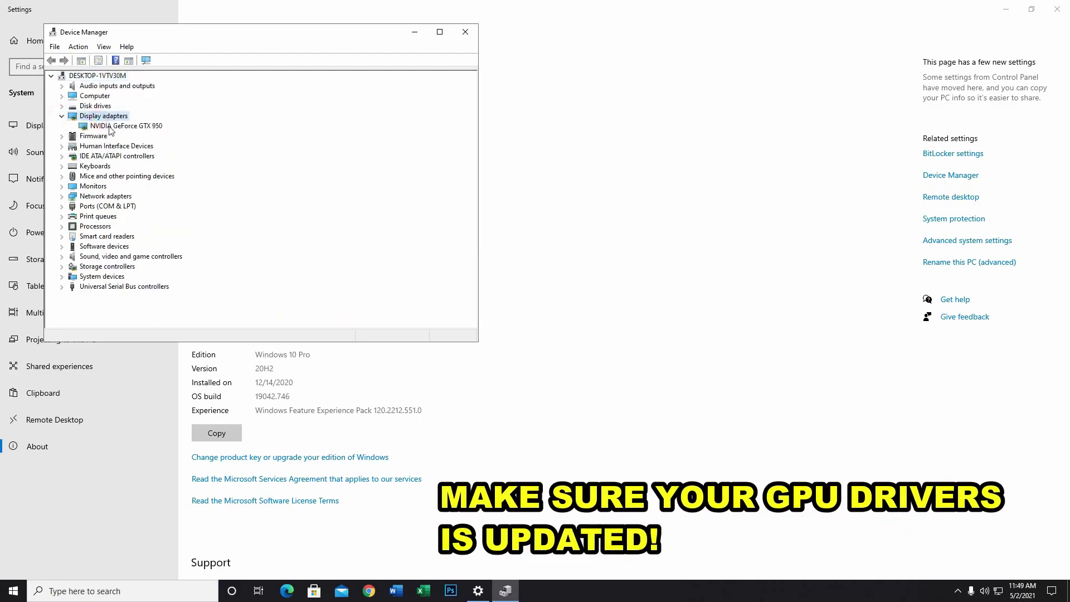
{"action": "right_click", "coordinate": [111, 127]}
{"action": "left_click", "coordinate": [136, 133]}
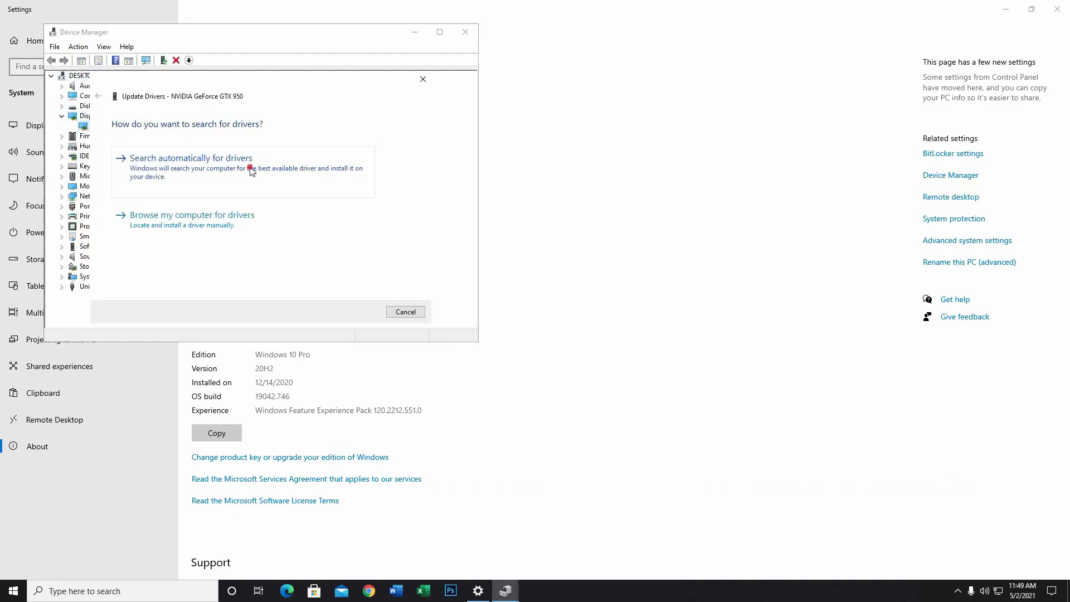
{"action": "left_click", "coordinate": [251, 171]}
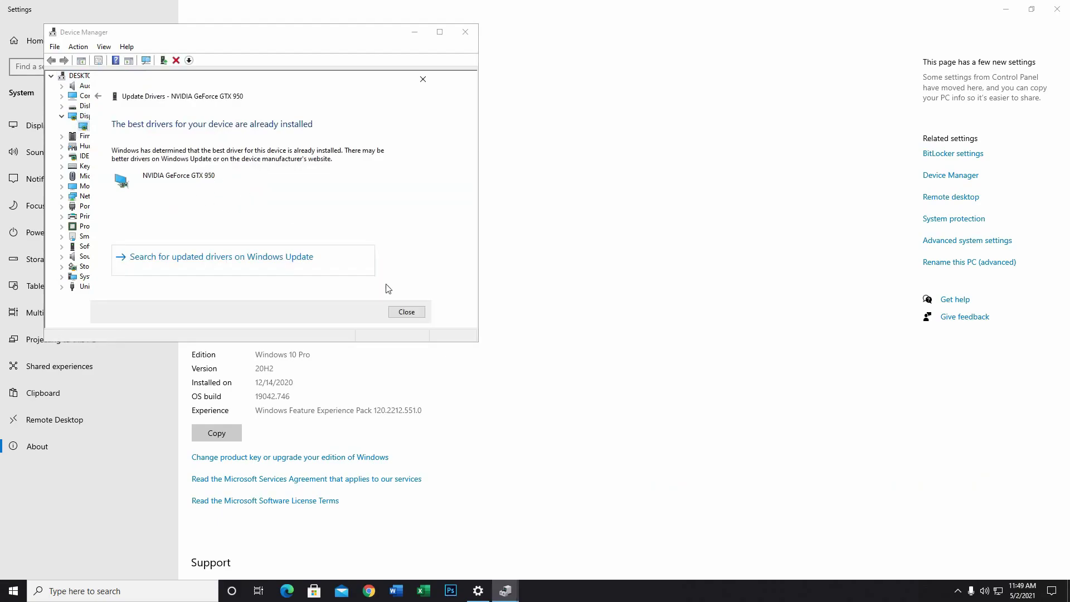
{"action": "left_click", "coordinate": [419, 312]}
{"action": "left_click", "coordinate": [465, 31]}
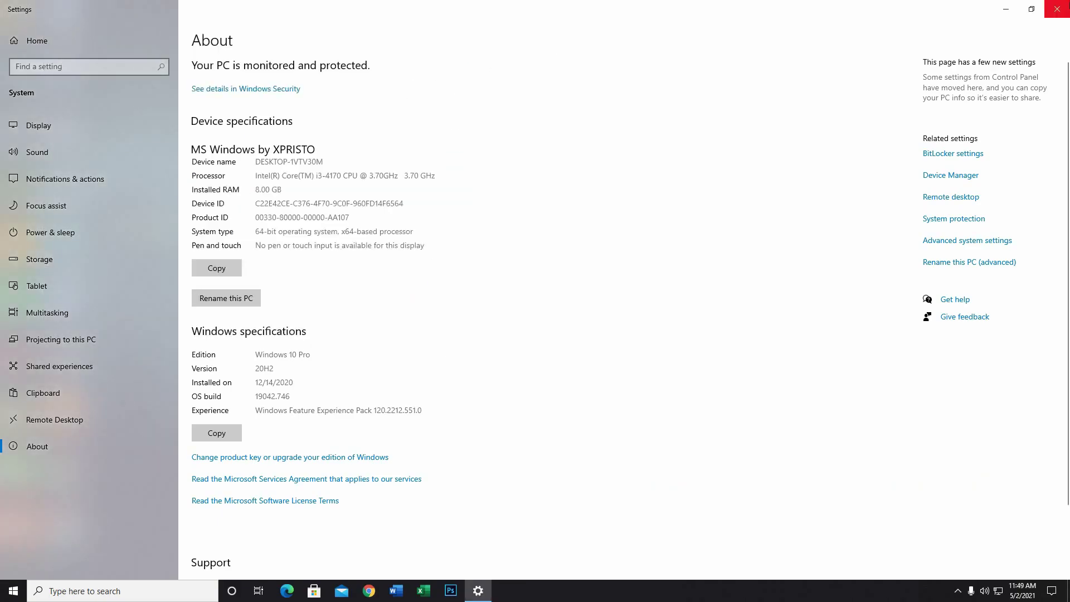
- Close Settings and extract the Increase GPU Usage Guide archive on the desktop, replacing all existing files
{"action": "left_click", "coordinate": [1062, 6]}
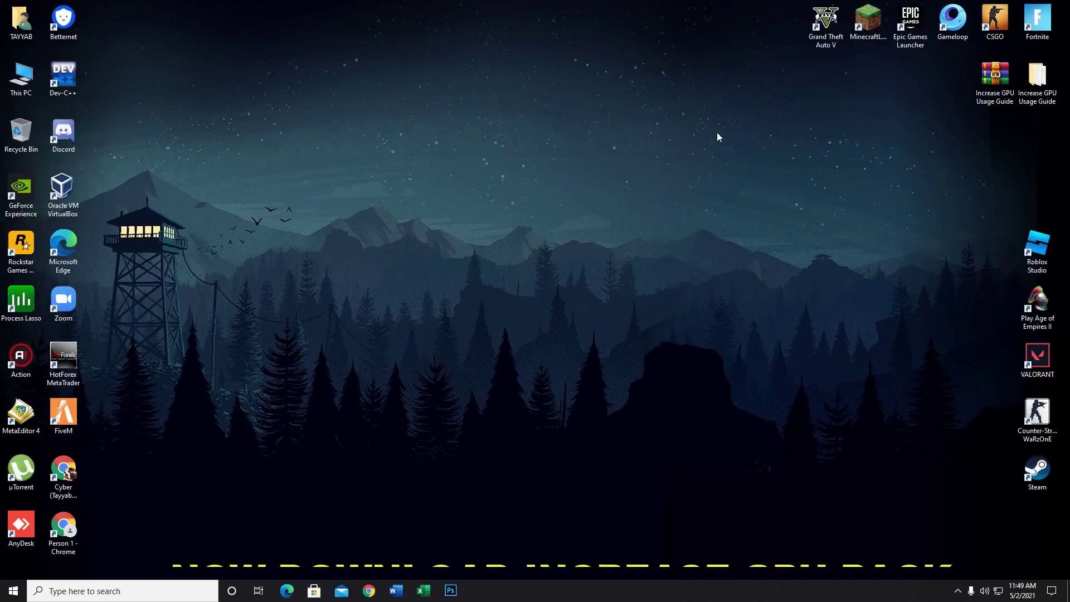
{"action": "left_click_drag", "start_coordinate": [995, 81], "coordinate": [741, 139]}
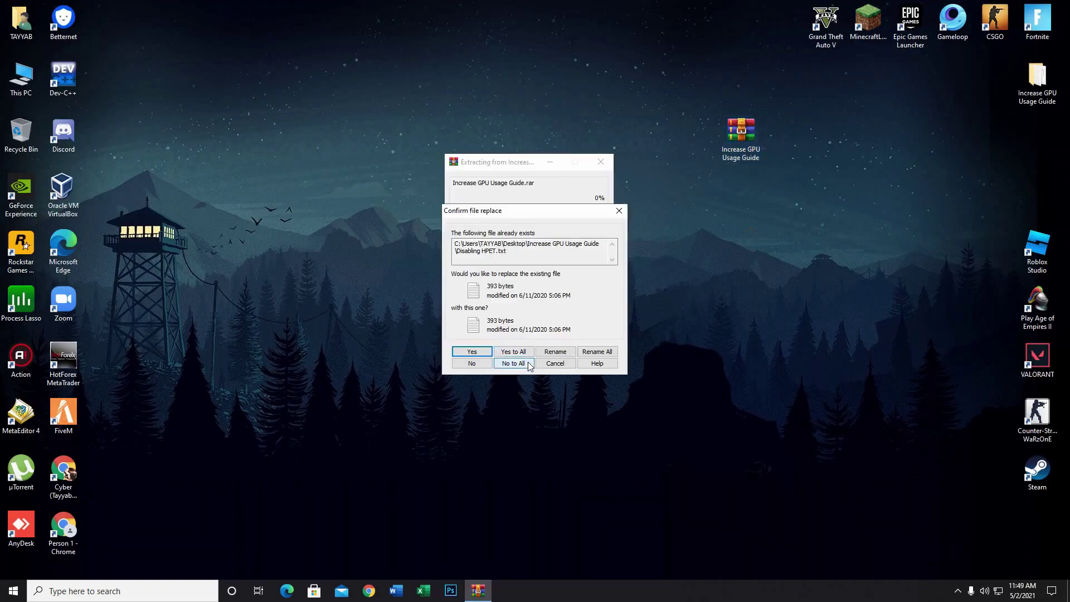
{"action": "left_click", "coordinate": [511, 351]}
{"action": "left_click_drag", "start_coordinate": [1037, 81], "coordinate": [790, 138]}
{"action": "double_click", "coordinate": [740, 134]}
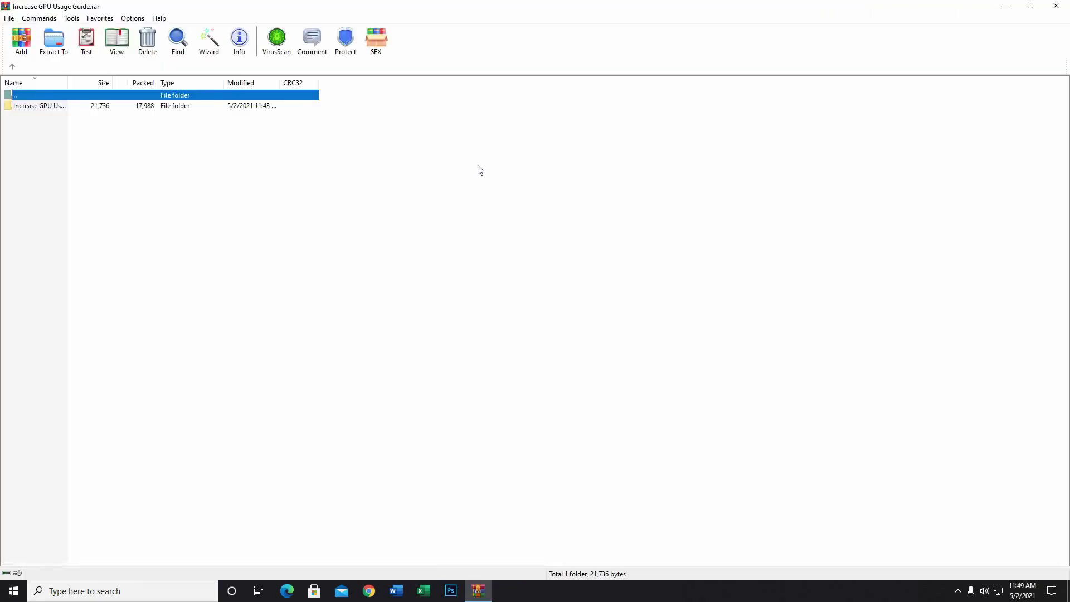
{"action": "left_click", "coordinate": [1056, 5]}
- Extract the MSI_util_v3 archive in the MSI subfolder of the Increase GPU Usage Guide folder
{"action": "double_click", "coordinate": [787, 137]}
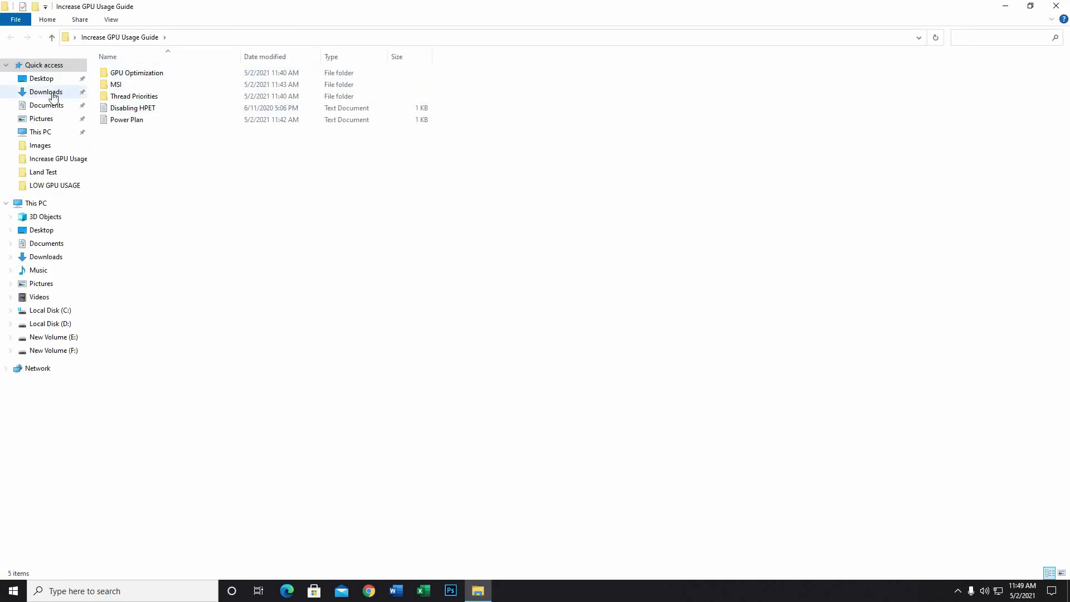
{"action": "double_click", "coordinate": [116, 85]}
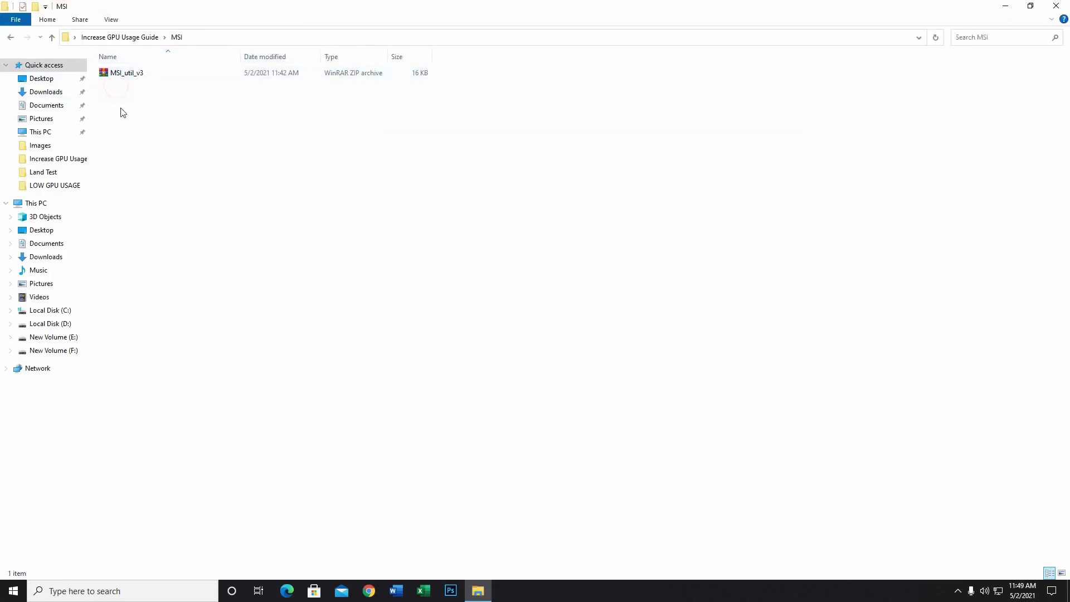
{"action": "right_click", "coordinate": [124, 76]}
{"action": "left_click", "coordinate": [153, 134]}
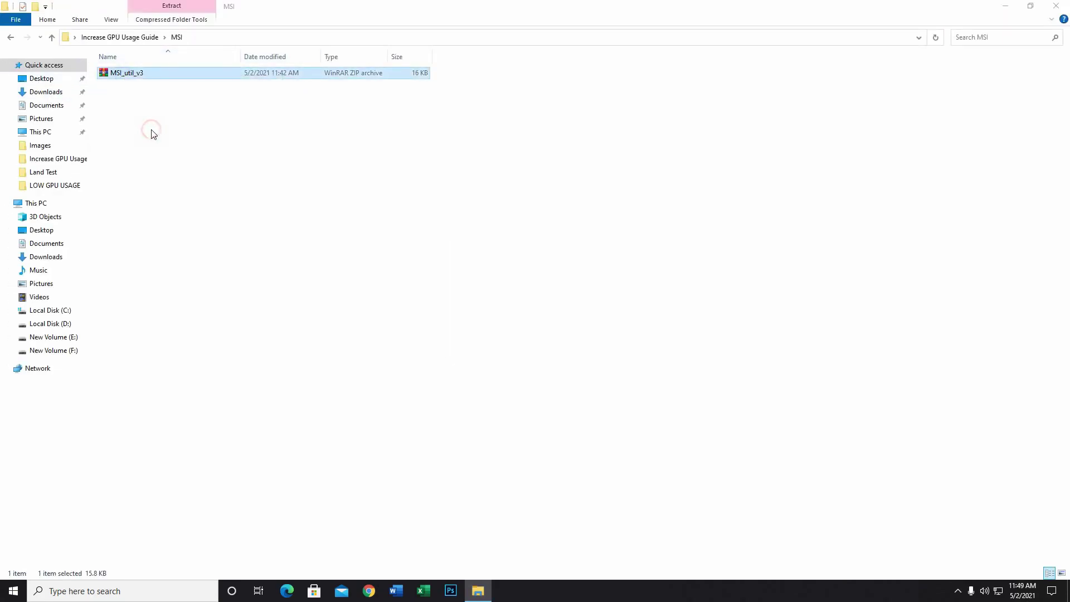
- Run the extracted MSI_util_v3 application as administrator and minimize the File Explorer window
{"action": "right_click", "coordinate": [127, 72]}
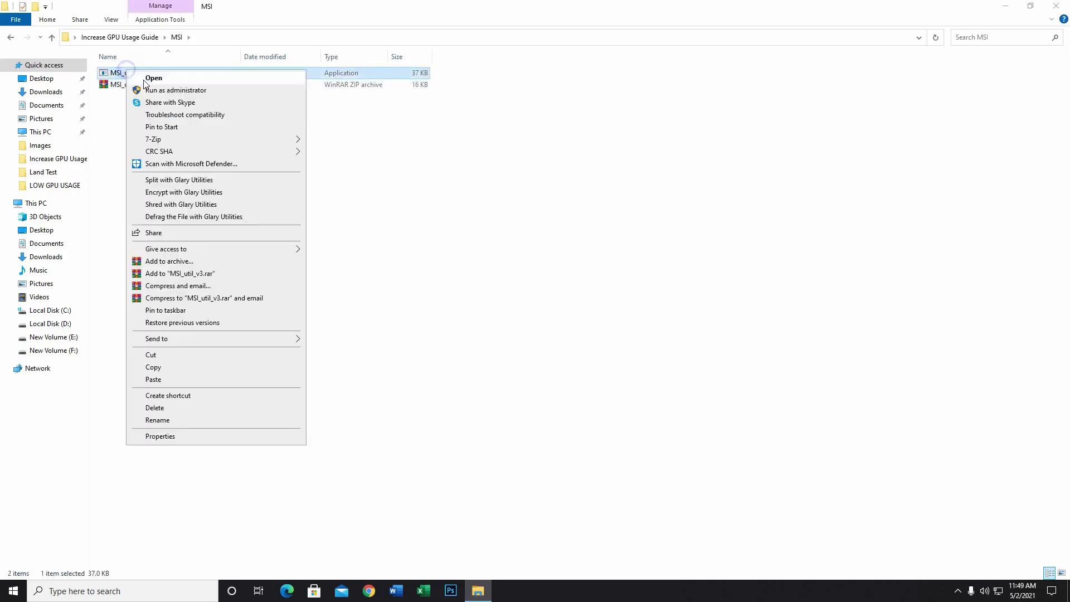
{"action": "left_click", "coordinate": [164, 91]}
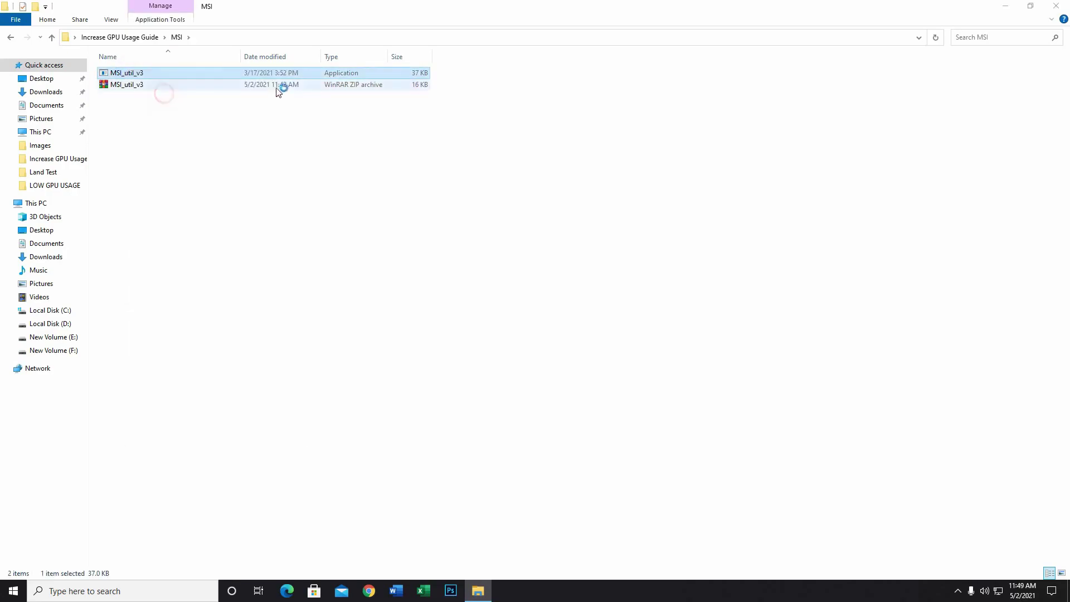
{"action": "left_click", "coordinate": [1005, 5]}
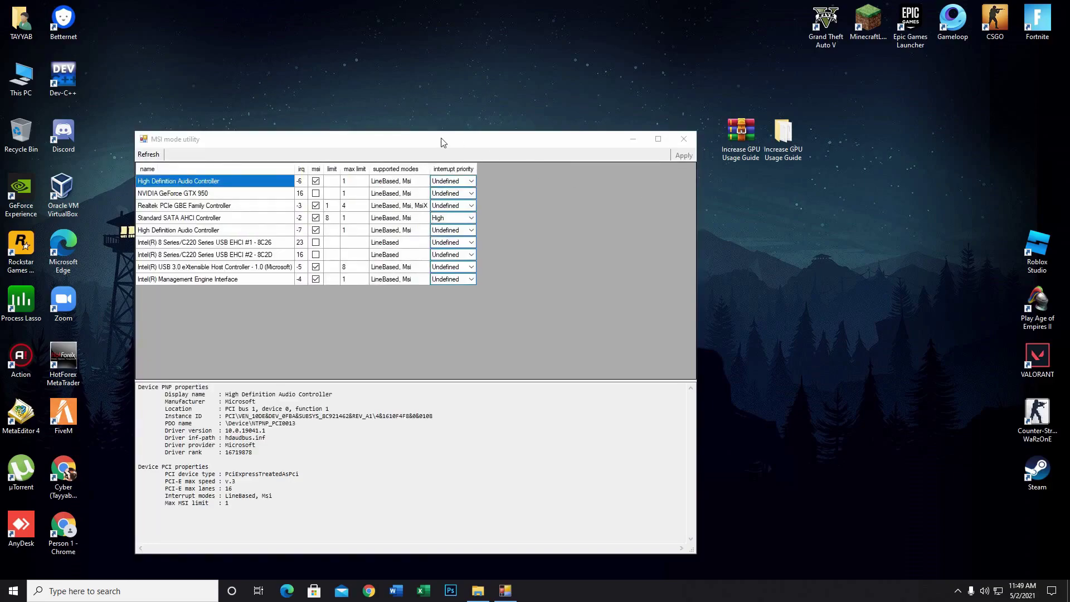
{"action": "left_click_drag", "start_coordinate": [441, 144], "coordinate": [497, 137]}
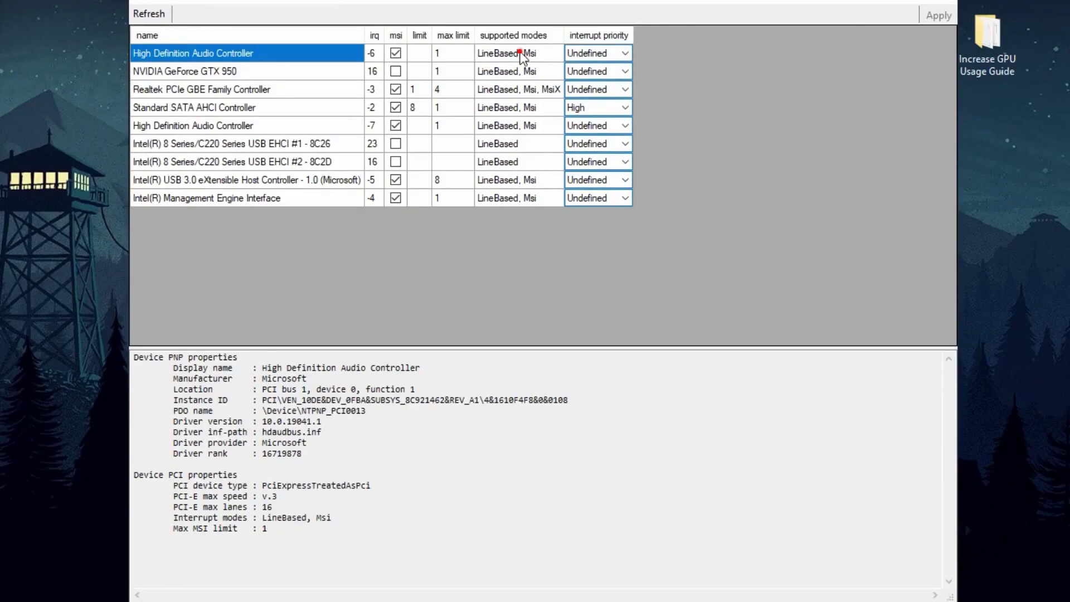
- Review which devices list Msi among their supported modes and enable MSI for the NVIDIA GeForce GTX 950
{"action": "left_click", "coordinate": [521, 54]}
{"action": "left_click", "coordinate": [523, 71]}
{"action": "left_click", "coordinate": [524, 89]}
{"action": "left_click", "coordinate": [525, 108]}
{"action": "left_click", "coordinate": [527, 126]}
{"action": "left_click", "coordinate": [529, 180]}
{"action": "left_click", "coordinate": [530, 199]}
{"action": "left_click", "coordinate": [395, 71]}
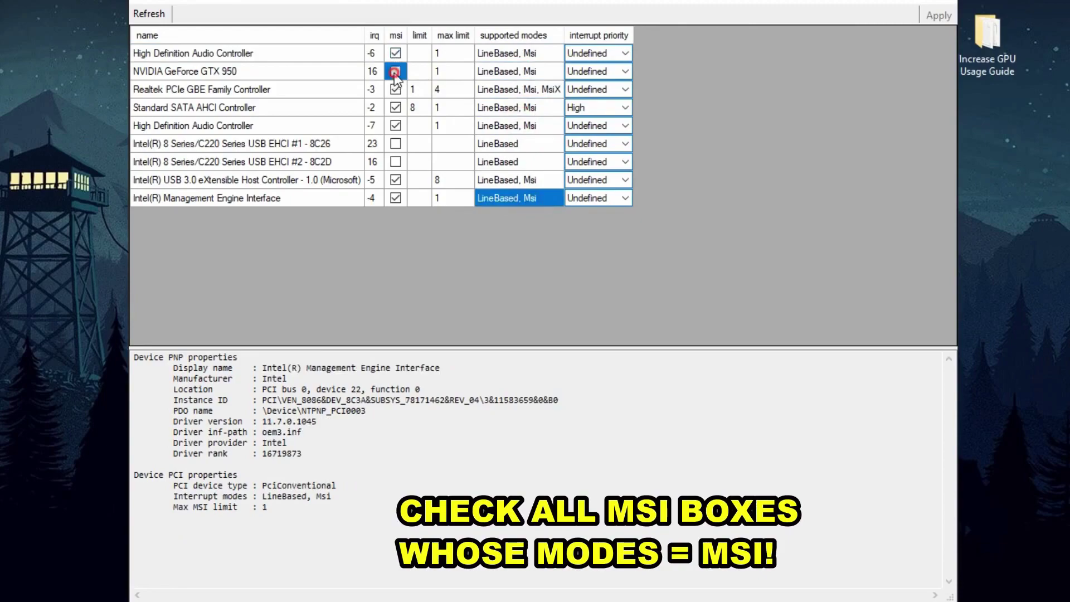
{"action": "left_click", "coordinate": [396, 108]}
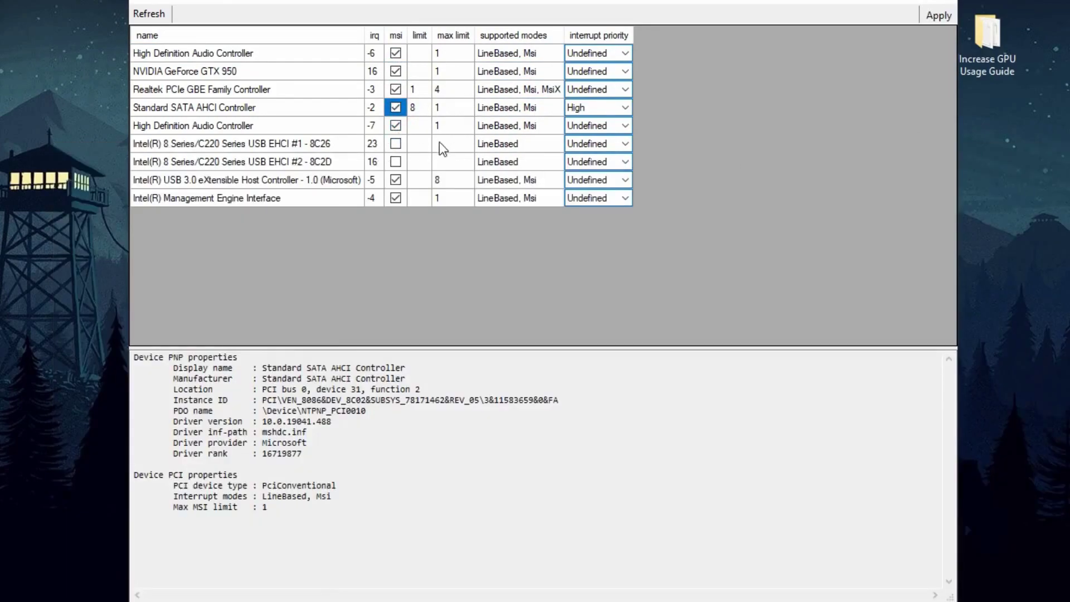
{"action": "left_click", "coordinate": [440, 127]}
{"action": "left_click", "coordinate": [420, 180]}
{"action": "left_click", "coordinate": [420, 198]}
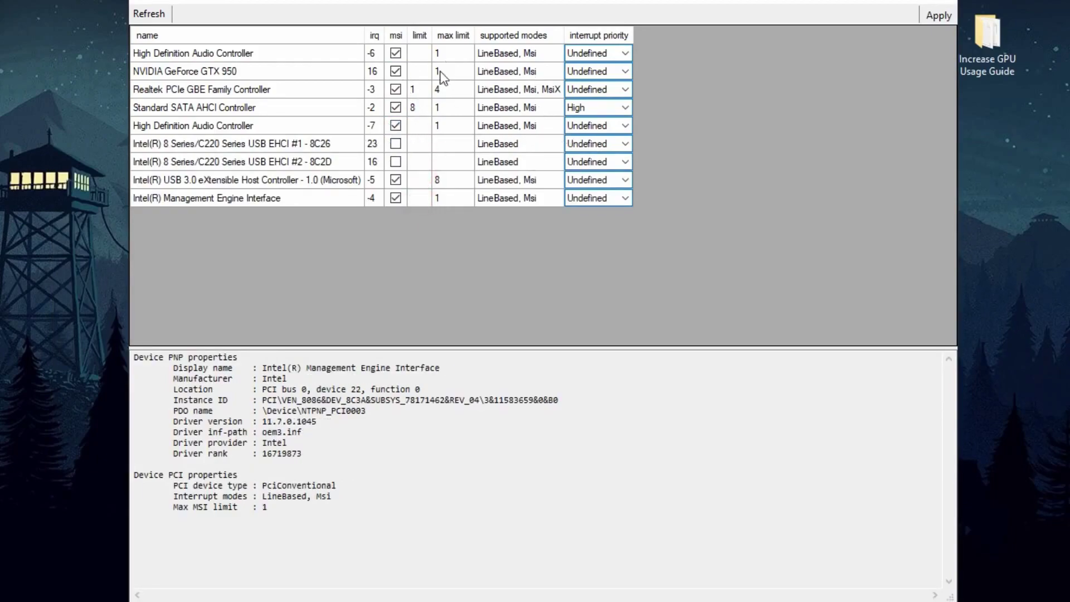
- Set the NVIDIA GeForce GTX 950's interrupt priority to High, apply the changes and close the MSI utility
{"action": "left_click", "coordinate": [242, 71]}
{"action": "left_click", "coordinate": [612, 72]}
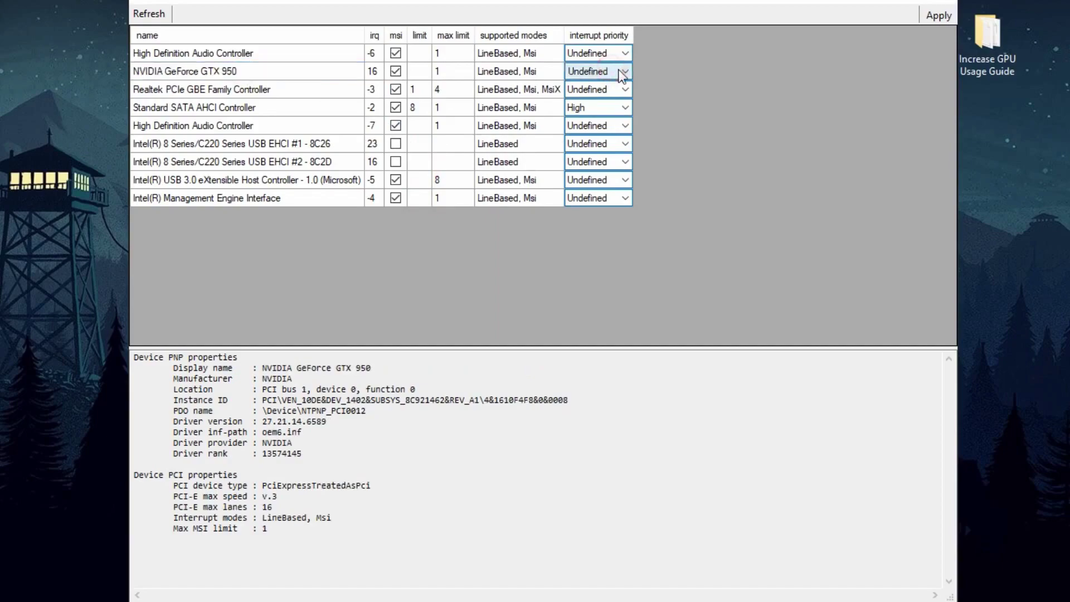
{"action": "left_click", "coordinate": [611, 72]}
{"action": "left_click", "coordinate": [594, 117]}
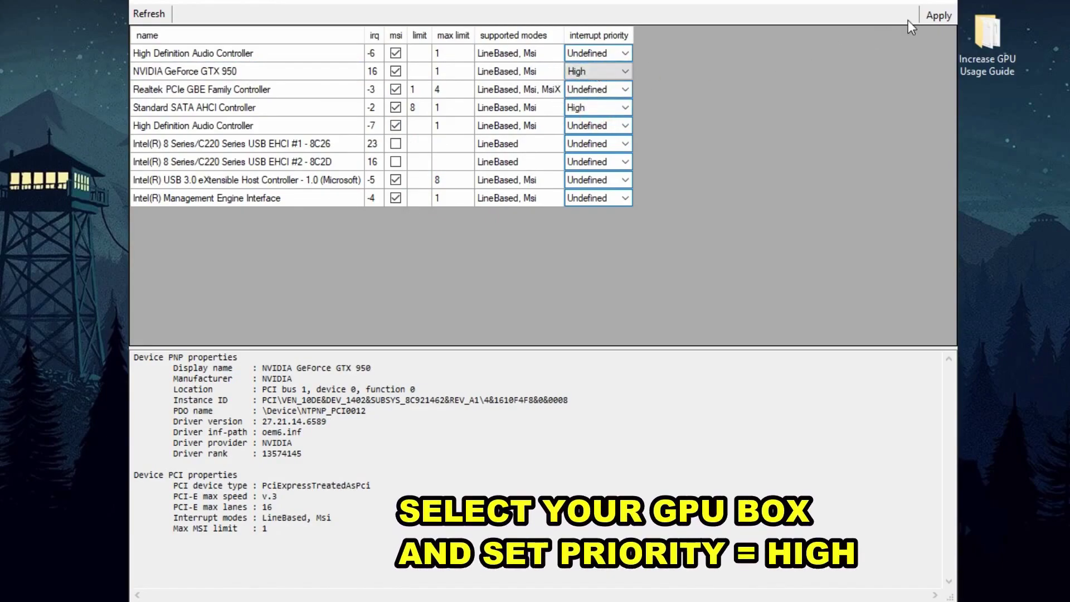
{"action": "left_click", "coordinate": [937, 14]}
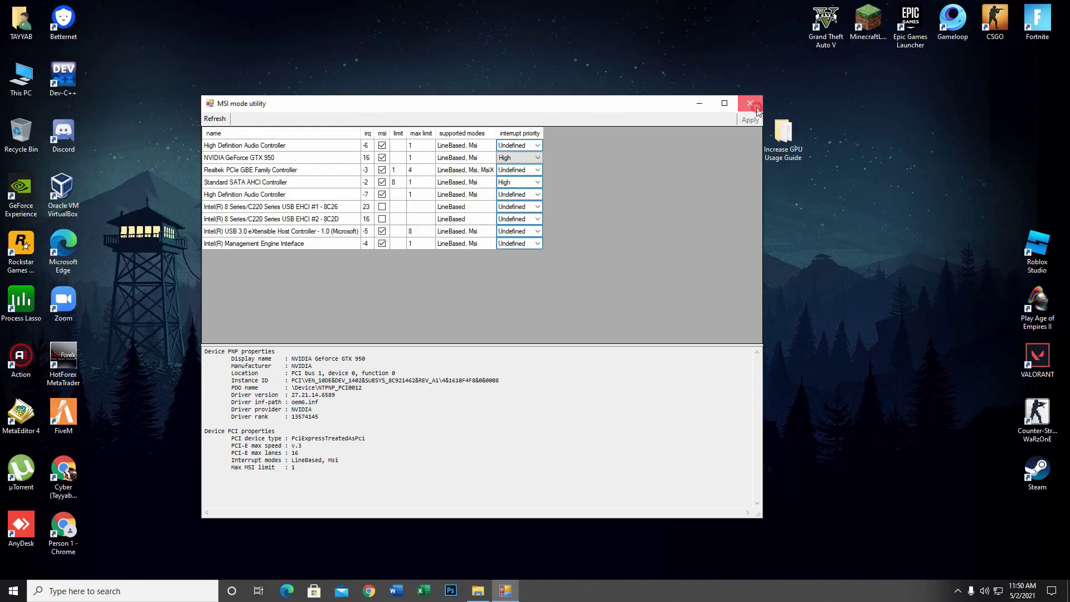
{"action": "left_click", "coordinate": [951, 4]}
- Open the Thread Priorities folder inside Increase GPU Usage Guide and look over its registry files
{"action": "left_click", "coordinate": [823, 119]}
{"action": "double_click", "coordinate": [783, 134]}
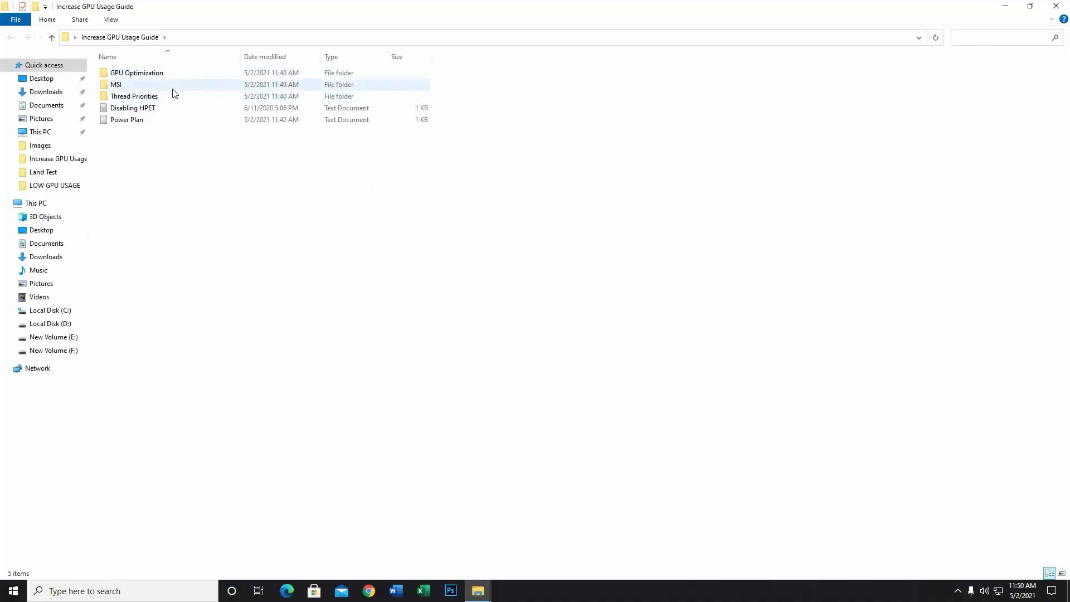
{"action": "double_click", "coordinate": [162, 97]}
{"action": "left_click", "coordinate": [161, 73]}
{"action": "left_click", "coordinate": [157, 85]}
{"action": "left_click", "coordinate": [156, 96]}
{"action": "left_click", "coordinate": [158, 134]}
- Merge the NVIDIA Thread Priority file into the registry
{"action": "left_click", "coordinate": [139, 100]}
{"action": "right_click", "coordinate": [139, 99]}
{"action": "left_click", "coordinate": [186, 107]}
{"action": "left_click", "coordinate": [619, 312]}
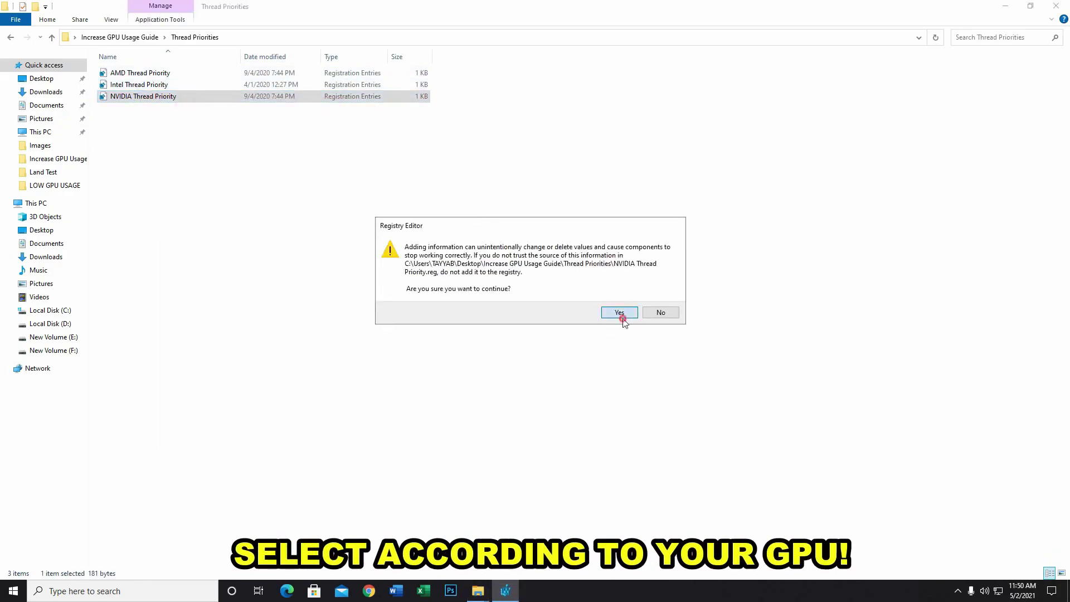
{"action": "left_click", "coordinate": [655, 296]}
{"action": "left_click", "coordinate": [560, 287]}
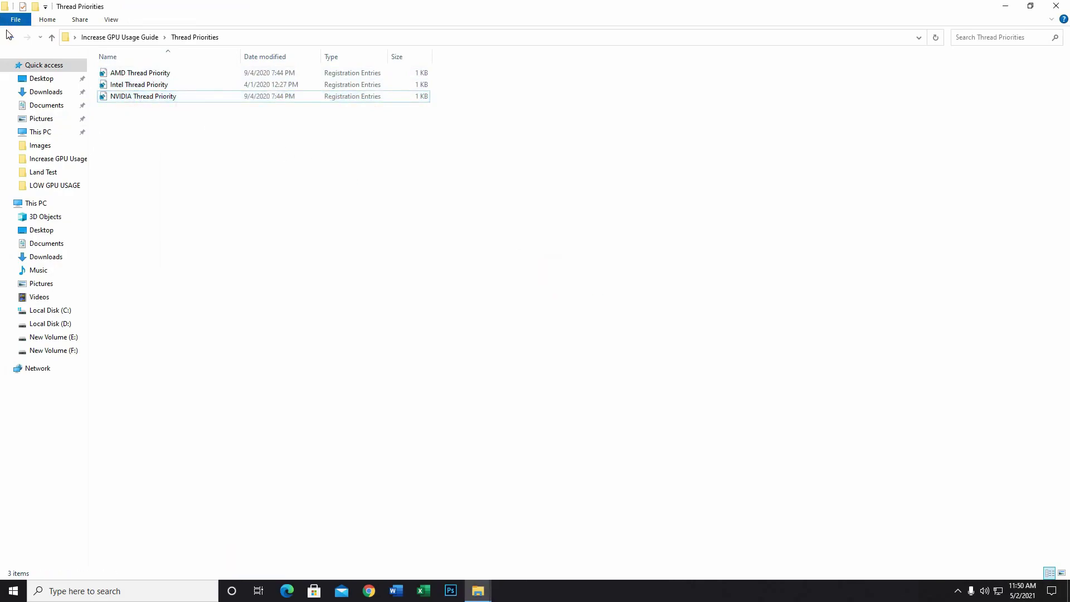
- Go back to the Increase GPU Usage Guide folder and open its GPU Optimization subfolder
{"action": "left_click", "coordinate": [11, 38]}
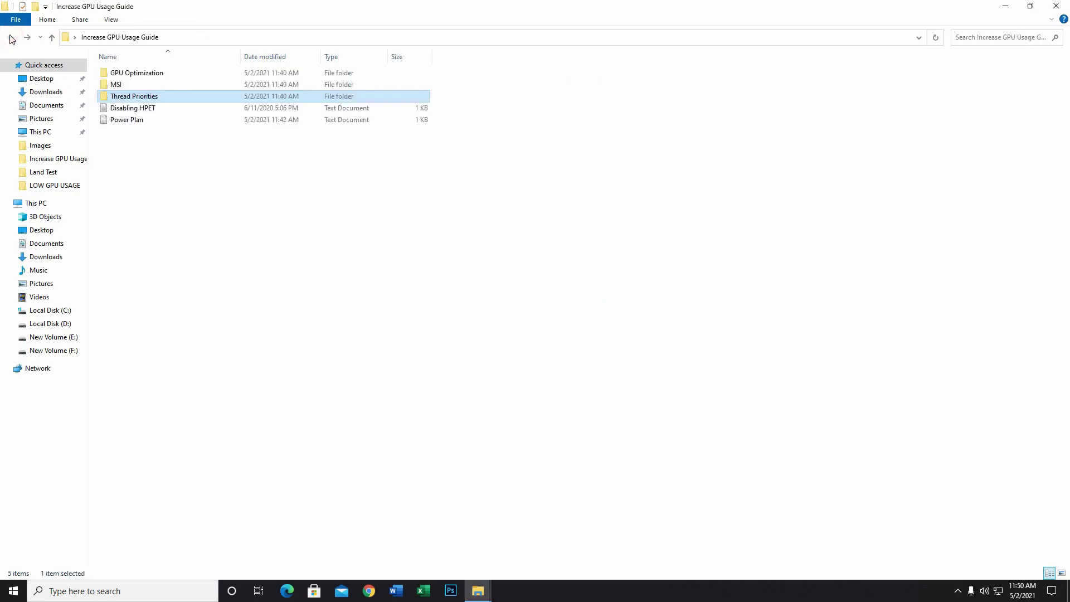
{"action": "left_click", "coordinate": [118, 153]}
{"action": "left_click", "coordinate": [160, 75]}
{"action": "double_click", "coordinate": [160, 75]}
{"action": "left_click_drag", "start_coordinate": [156, 177], "coordinate": [144, 78]}
{"action": "left_click", "coordinate": [163, 147]}
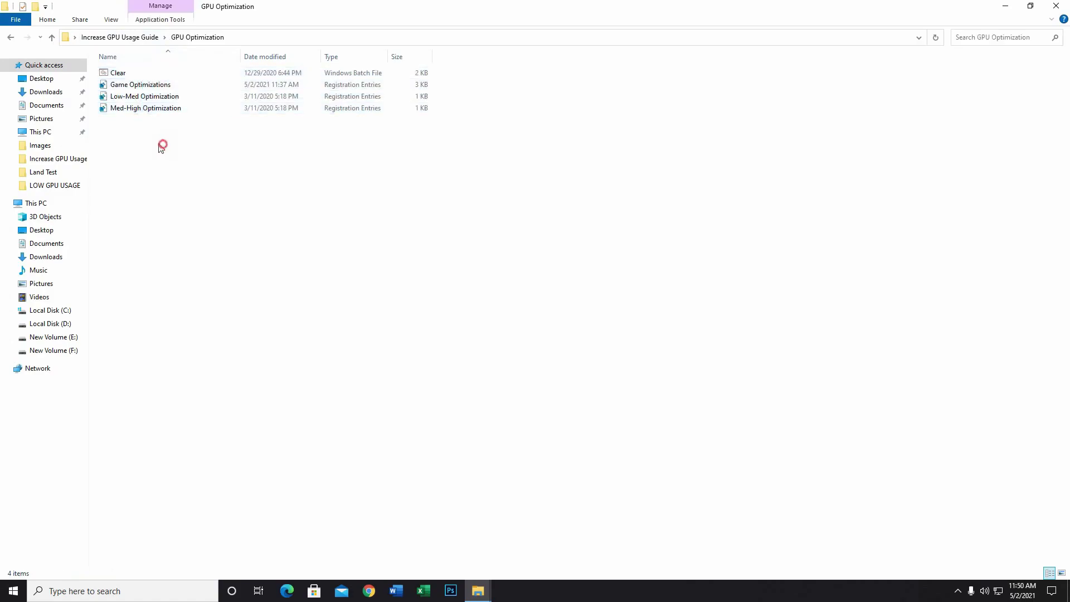
- Merge the Game Optimizations file into the registry
{"action": "left_click", "coordinate": [125, 85]}
{"action": "right_click", "coordinate": [127, 90]}
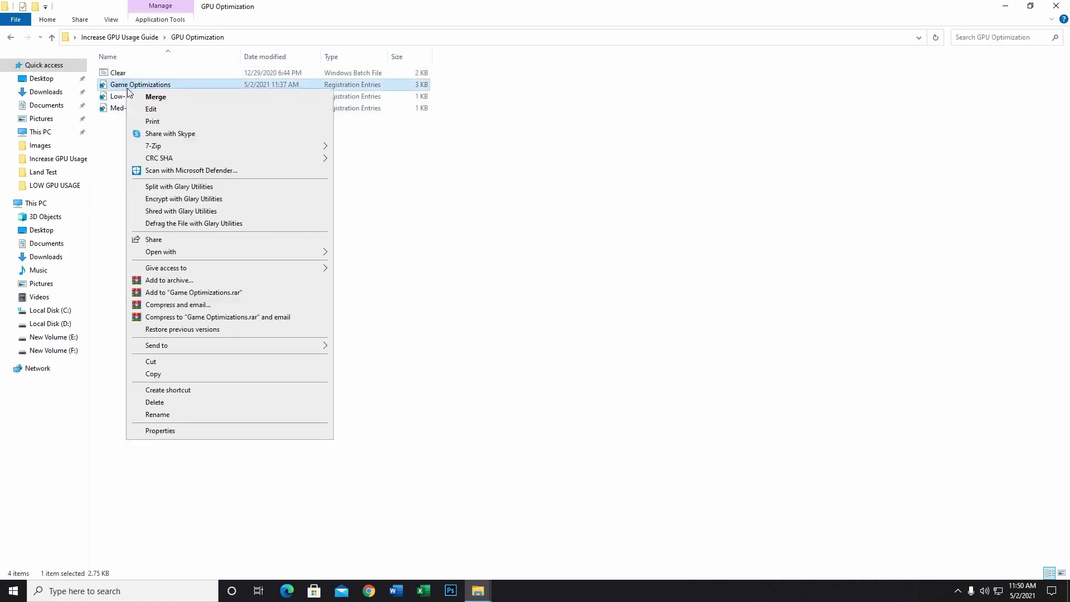
{"action": "left_click", "coordinate": [153, 96]}
{"action": "left_click", "coordinate": [619, 310]}
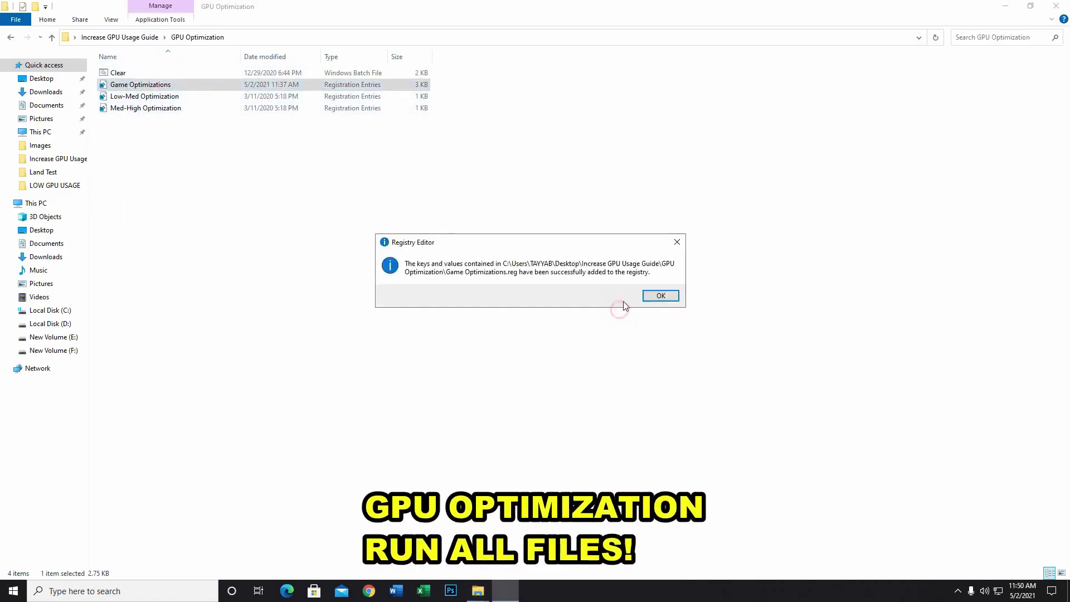
{"action": "left_click", "coordinate": [661, 296]}
{"action": "left_click", "coordinate": [402, 255]}
- Merge the Med-High Optimization file into the registry
{"action": "left_click_drag", "start_coordinate": [182, 155], "coordinate": [155, 102]}
{"action": "left_click", "coordinate": [139, 166]}
{"action": "left_click_drag", "start_coordinate": [148, 155], "coordinate": [148, 95]}
{"action": "left_click", "coordinate": [149, 134]}
{"action": "left_click", "coordinate": [149, 109]}
{"action": "right_click", "coordinate": [148, 109]}
{"action": "left_click", "coordinate": [181, 120]}
{"action": "left_click", "coordinate": [624, 312]}
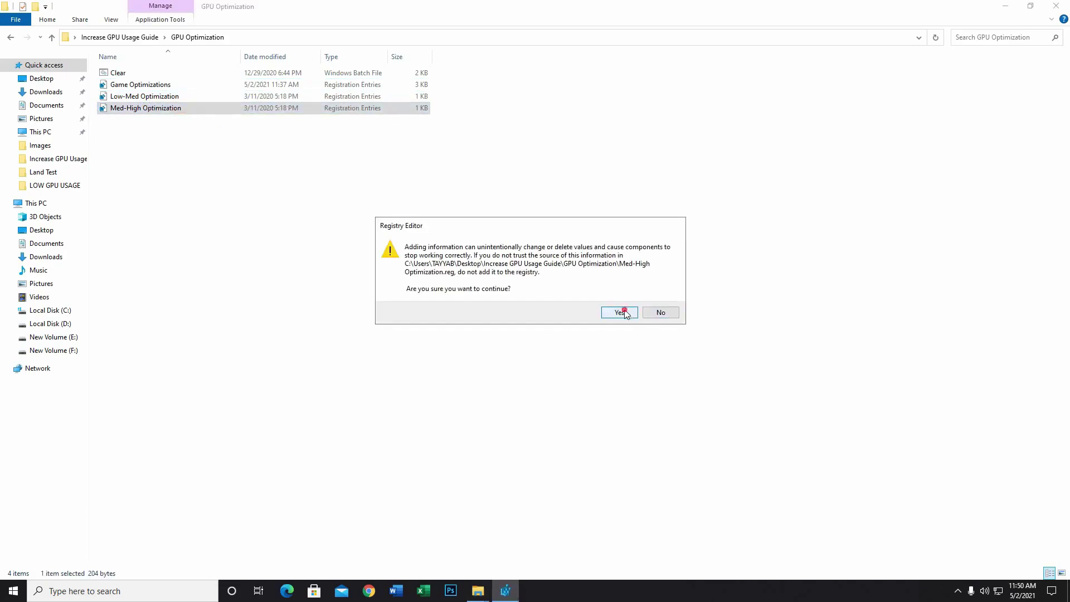
{"action": "left_click", "coordinate": [666, 297]}
{"action": "left_click", "coordinate": [173, 120]}
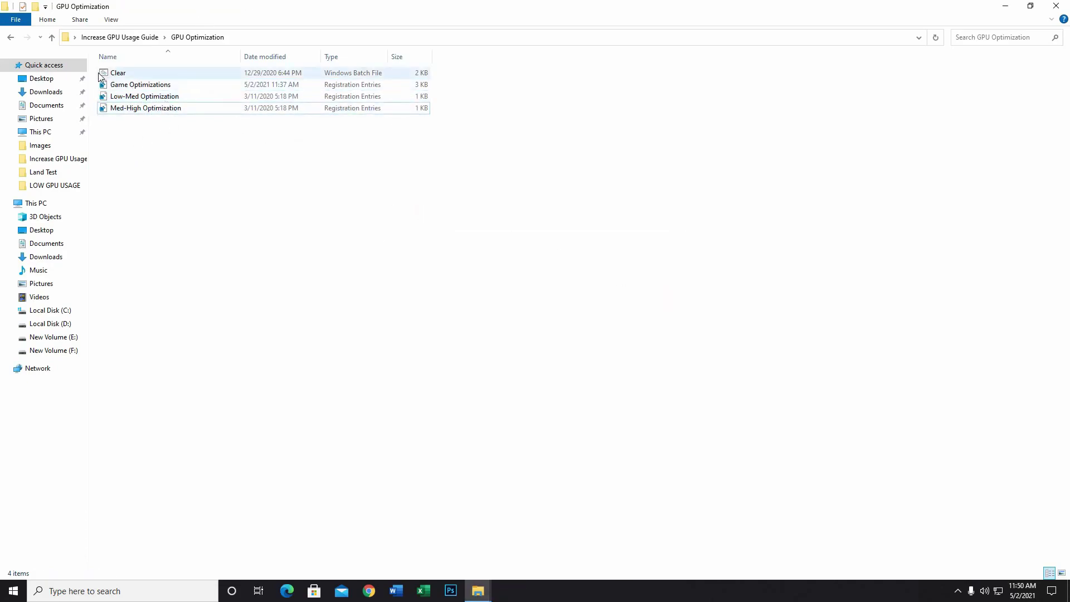
- Run the Clear batch file in the GPU Optimization folder
{"action": "right_click", "coordinate": [100, 73]}
{"action": "right_click", "coordinate": [122, 72]}
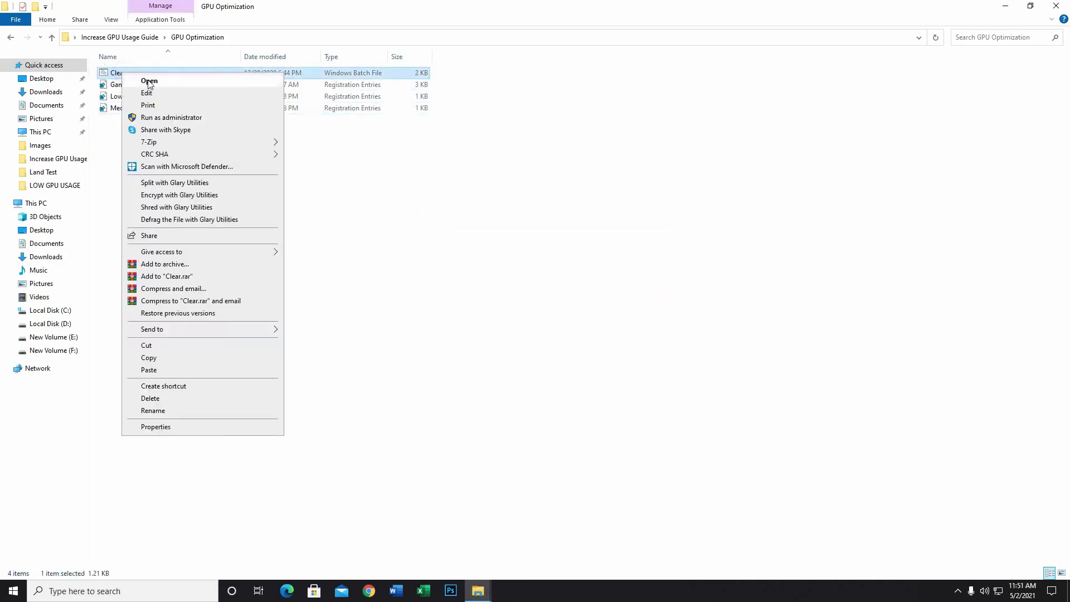
{"action": "left_click", "coordinate": [149, 82]}
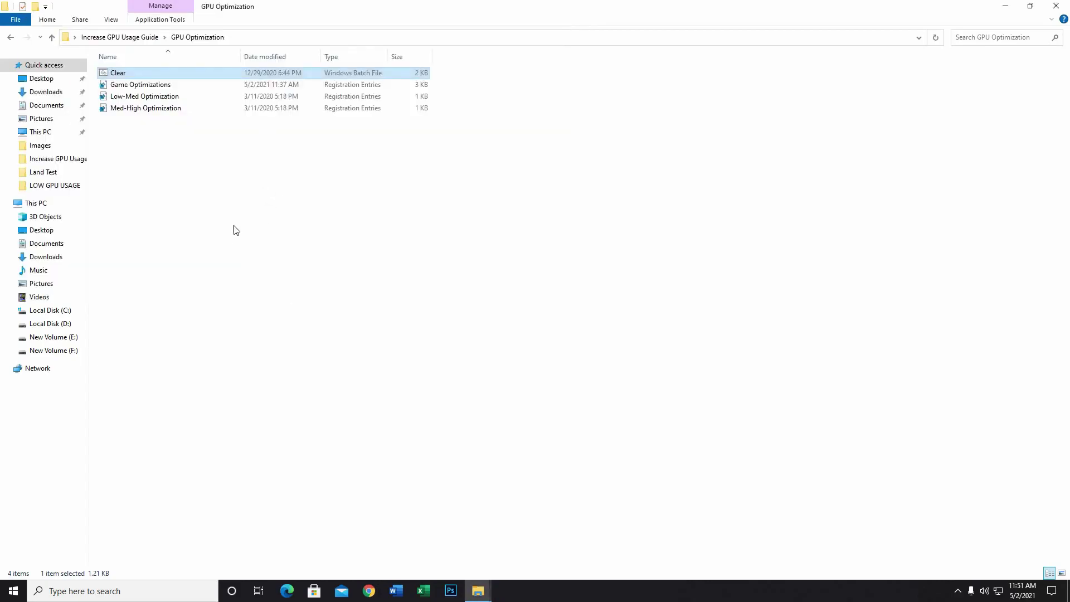
{"action": "left_click", "coordinate": [160, 227]}
- Open the Power Plan text document from the Increase GPU Usage Guide folder and place its window over the desktop
{"action": "left_click", "coordinate": [1005, 6]}
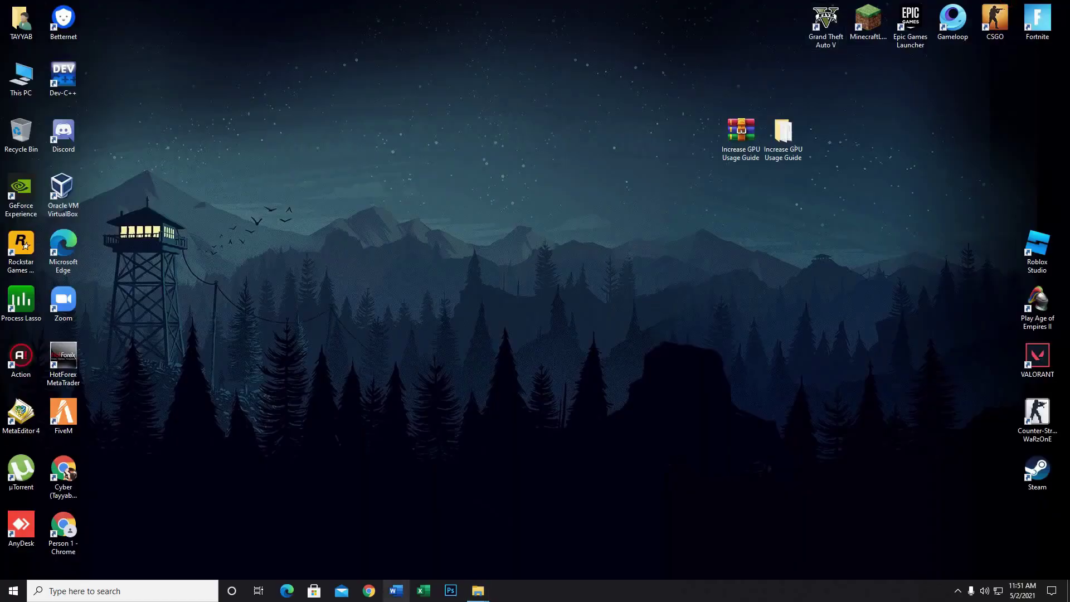
{"action": "mouse_move", "coordinate": [478, 591]}
{"action": "left_click", "coordinate": [544, 554]}
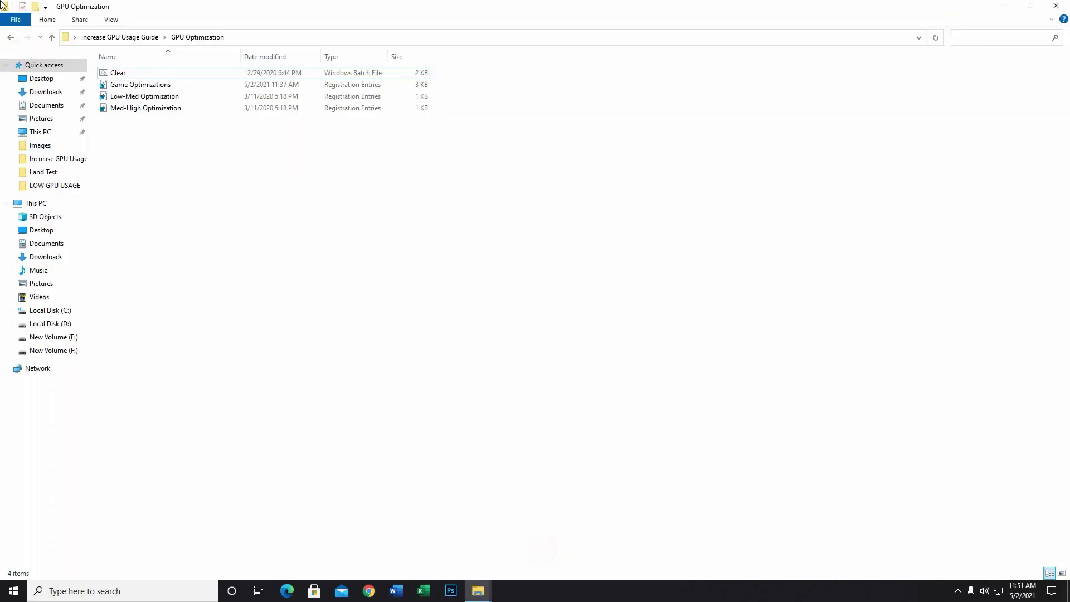
{"action": "left_click", "coordinate": [7, 39]}
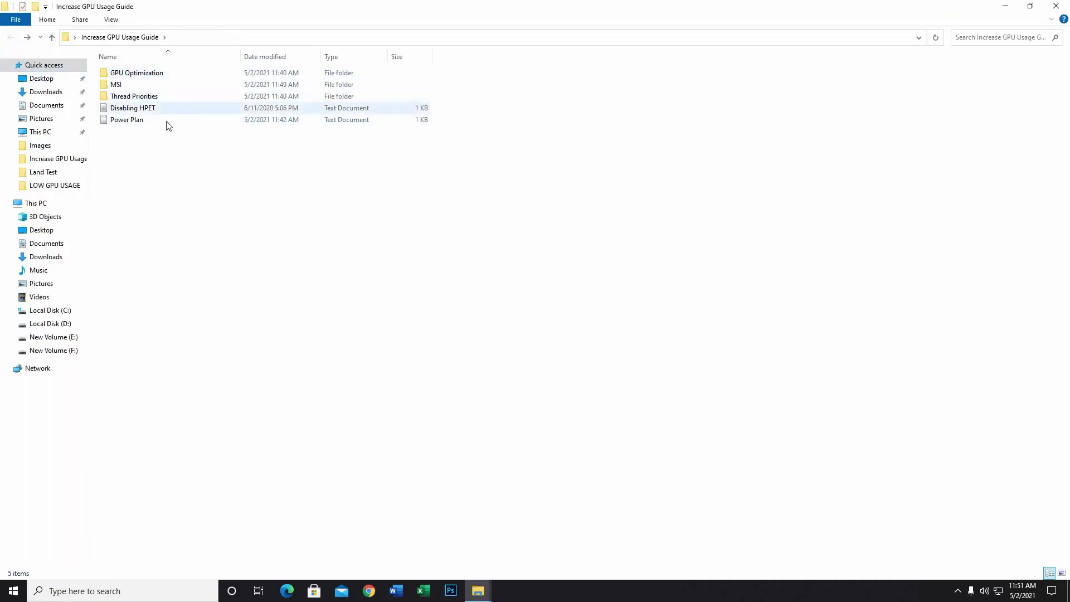
{"action": "right_click", "coordinate": [125, 118]}
{"action": "left_click", "coordinate": [157, 129]}
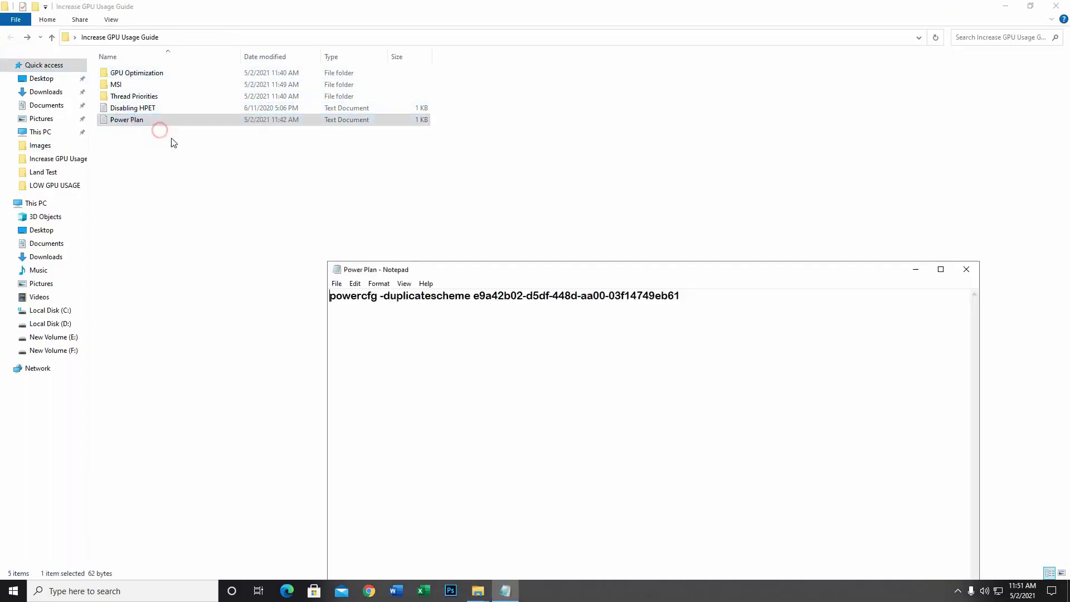
{"action": "left_click", "coordinate": [1004, 6]}
{"action": "left_click_drag", "start_coordinate": [756, 271], "coordinate": [641, 99]}
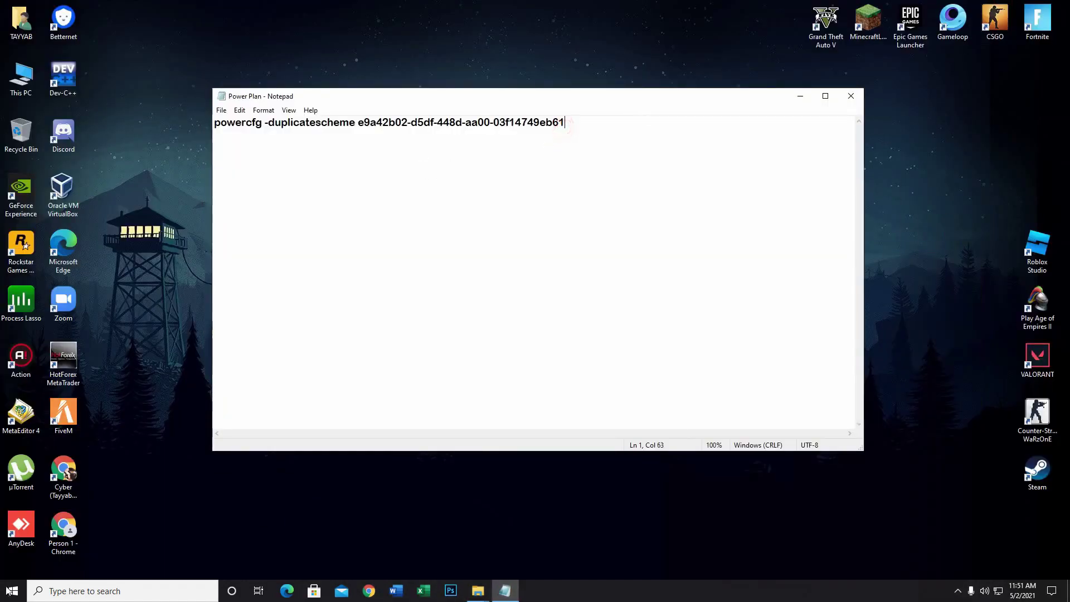
- Open Command Prompt as administrator
{"action": "left_click", "coordinate": [73, 595]}
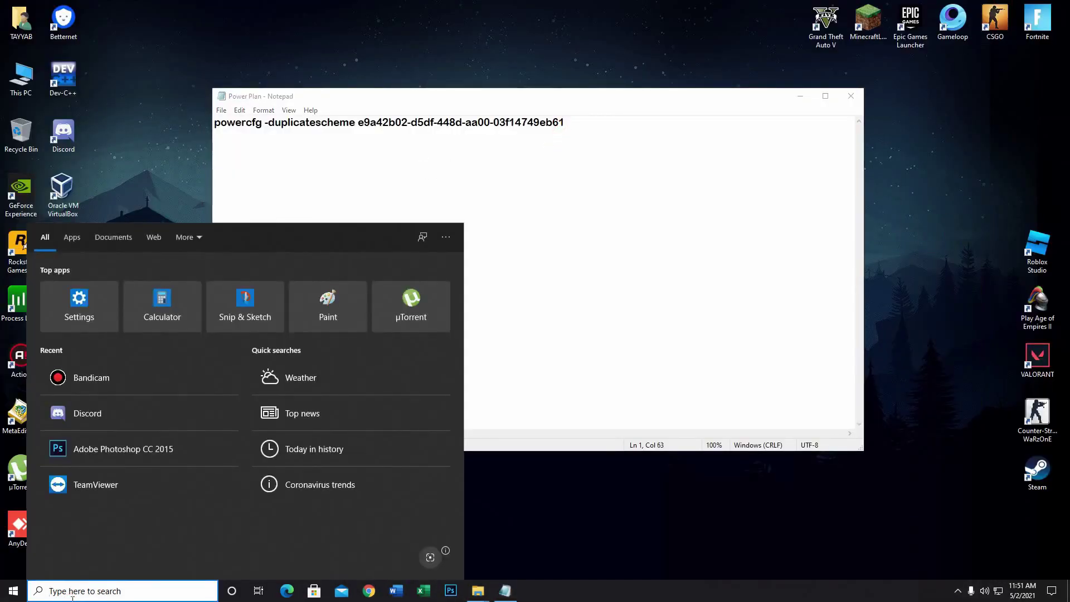
{"action": "type", "text": "comm"}
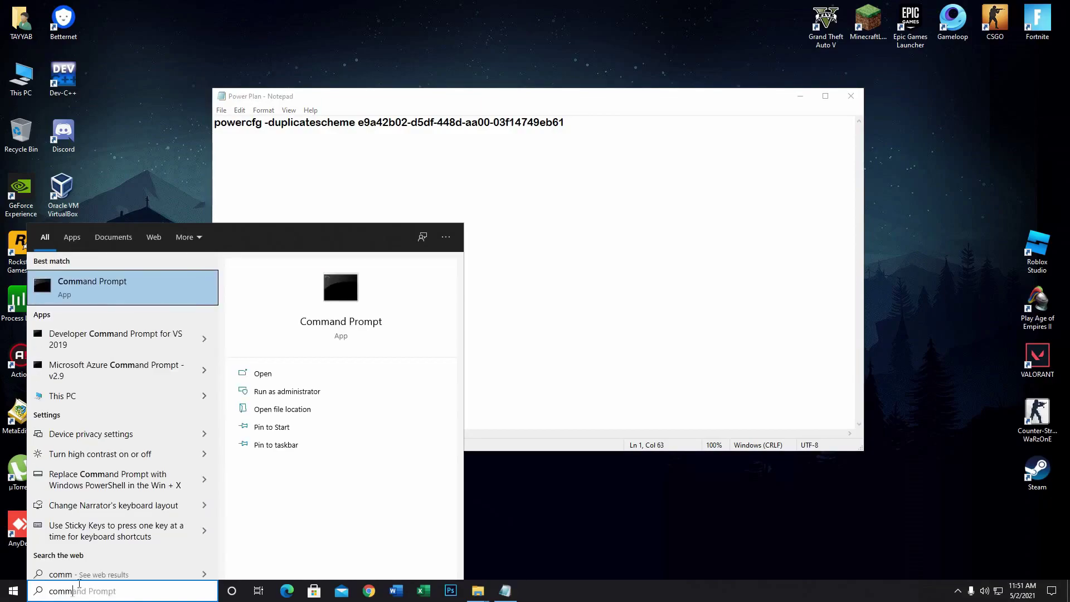
{"action": "right_click", "coordinate": [84, 284]}
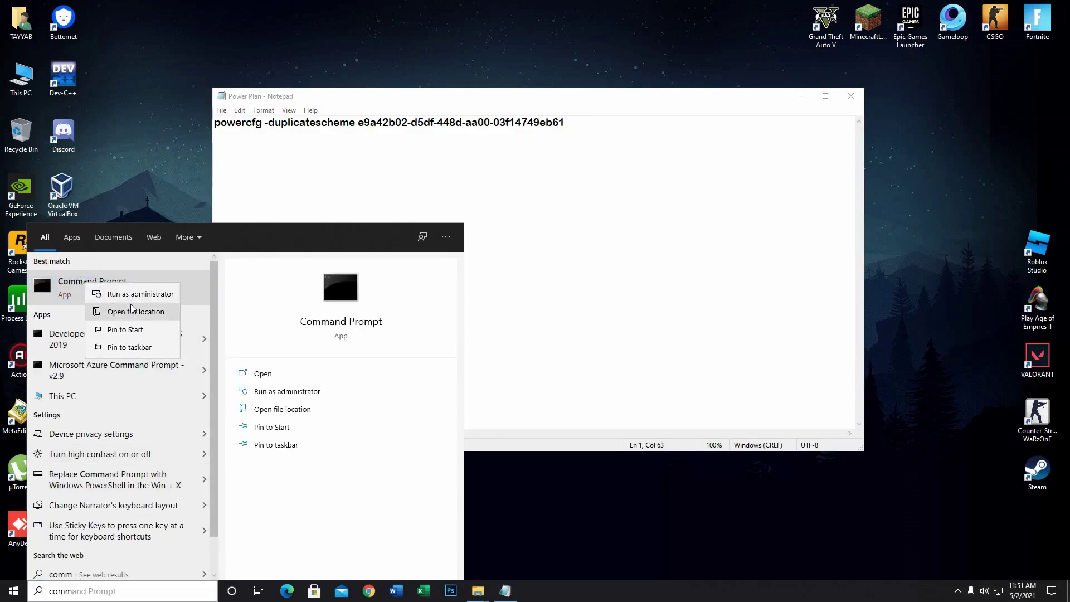
{"action": "left_click", "coordinate": [134, 294]}
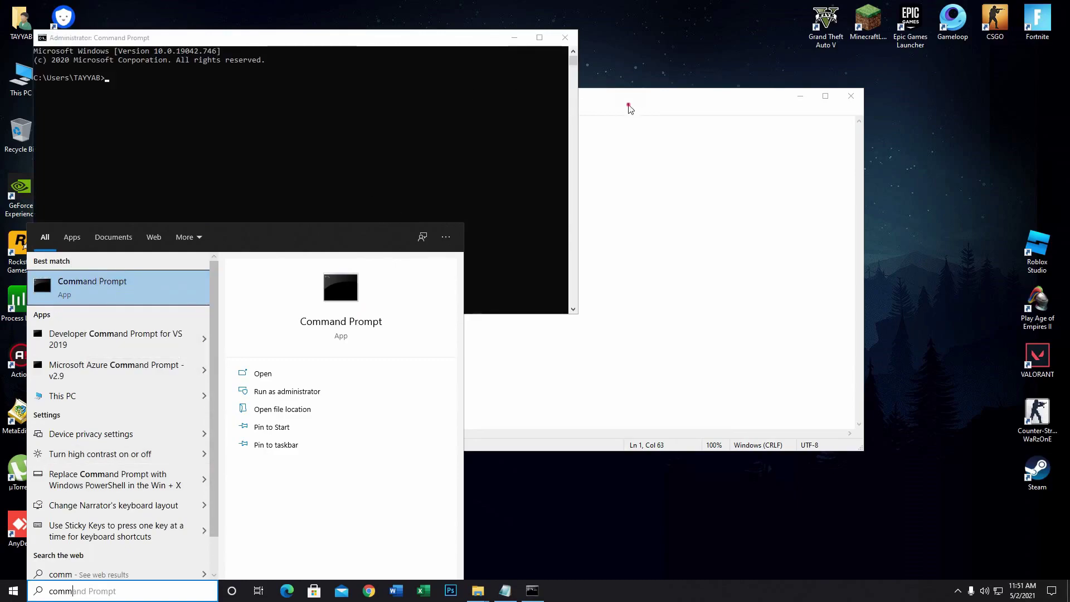
- Run powercfg -duplicatescheme e9a42b02-d5df-448d-aa00-03f14749eb61, copied from the Power Plan document, in Command Prompt, and close both windows
{"action": "left_click", "coordinate": [630, 108]}
{"action": "left_click_drag", "start_coordinate": [647, 124], "coordinate": [219, 137]}
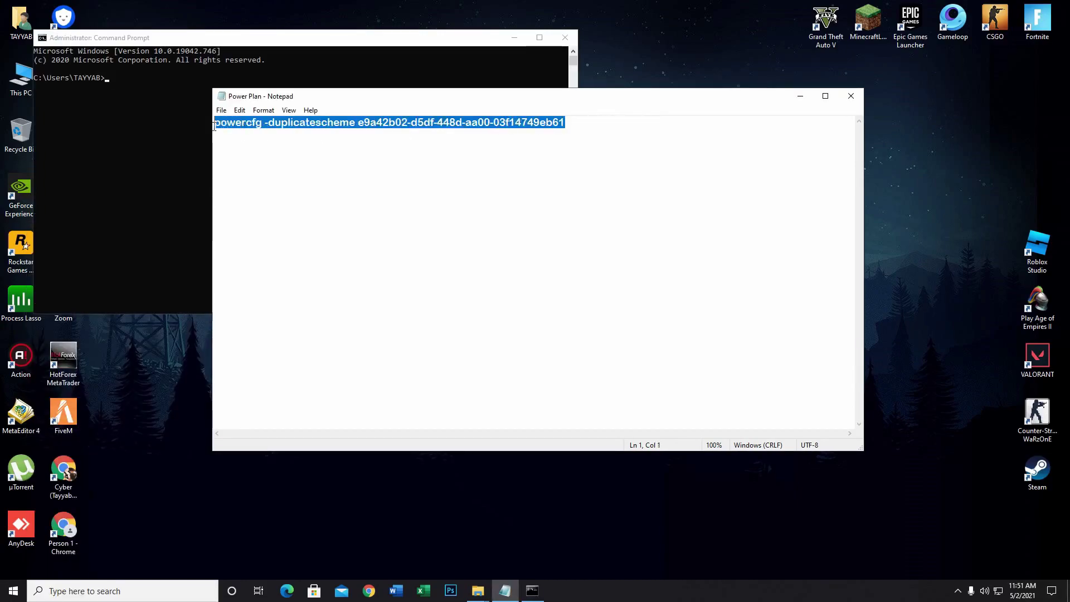
{"action": "right_click", "coordinate": [229, 126]}
{"action": "left_click", "coordinate": [277, 161]}
{"action": "left_click", "coordinate": [210, 46]}
{"action": "right_click", "coordinate": [140, 78]}
{"action": "key", "text": "Return"}
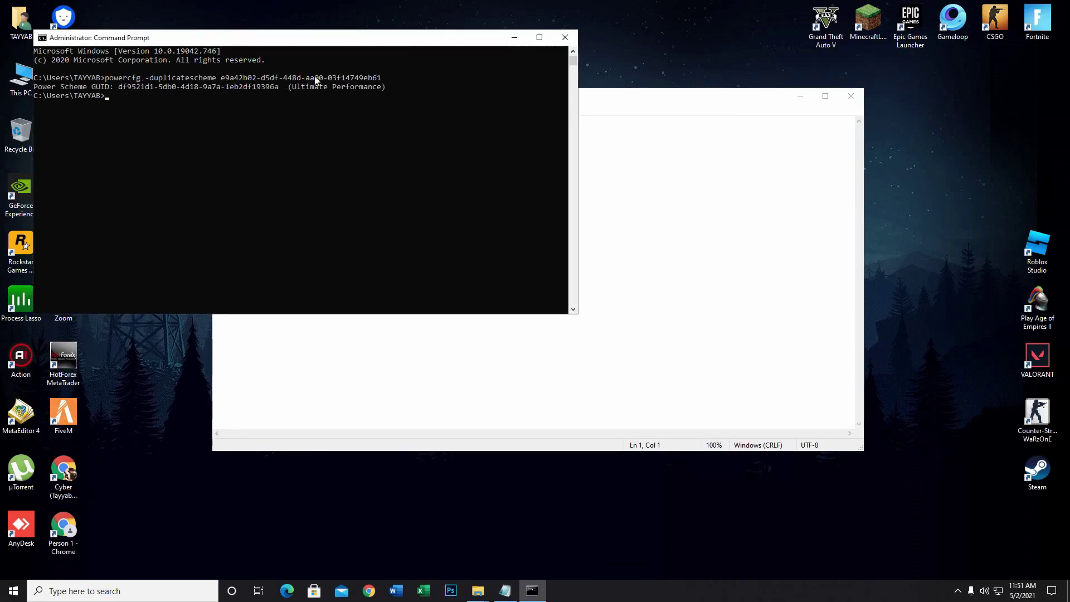
{"action": "left_click", "coordinate": [565, 40]}
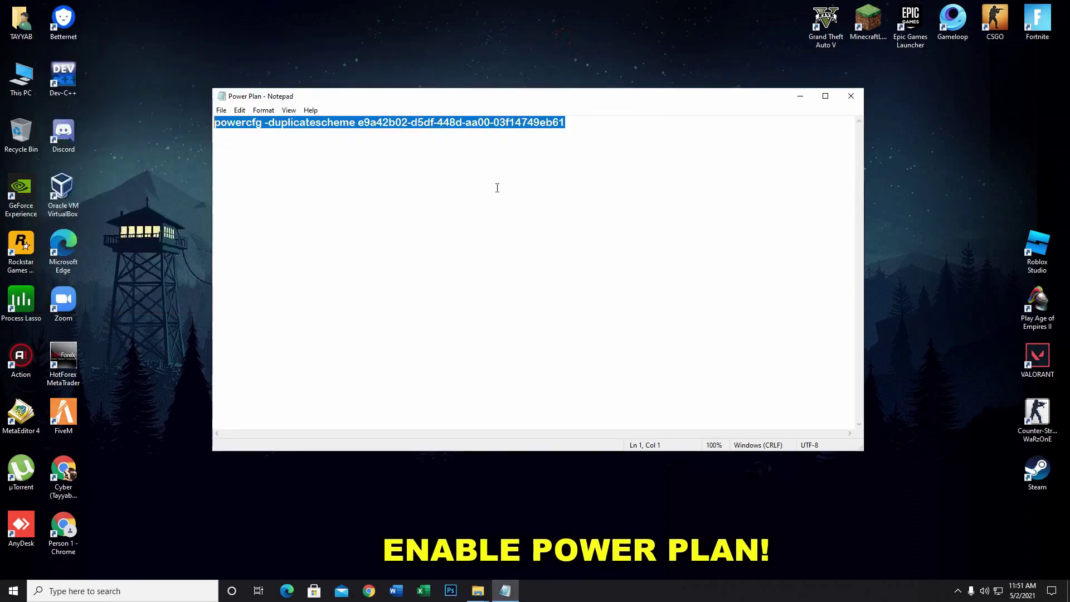
{"action": "left_click", "coordinate": [495, 186]}
{"action": "left_click", "coordinate": [846, 92]}
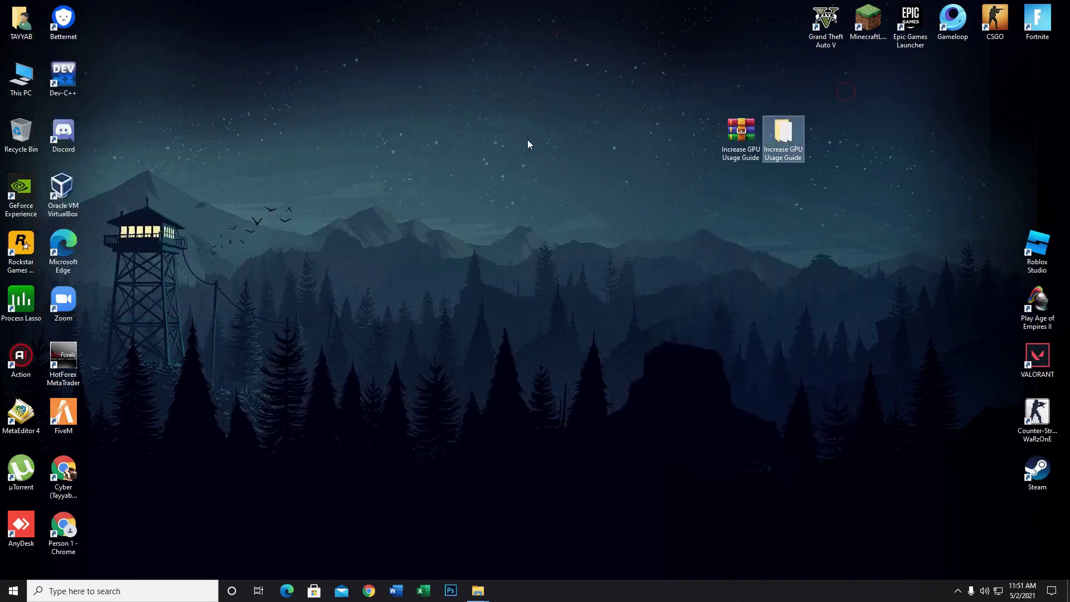
- Open the Disabling HPET text document from the Increase GPU Usage Guide folder and minimize the folder window
{"action": "double_click", "coordinate": [782, 134]}
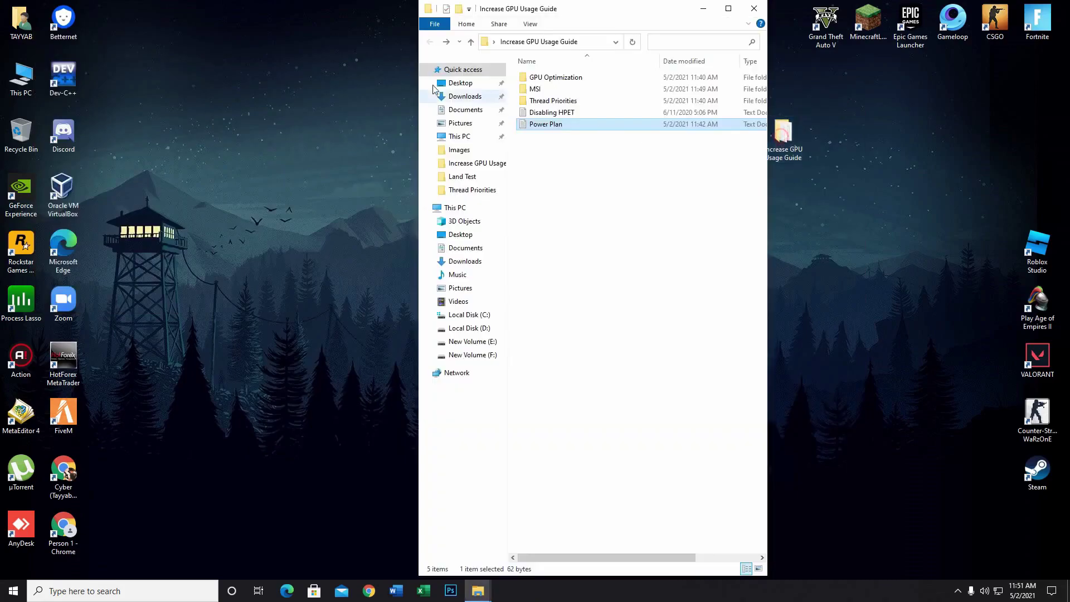
{"action": "left_click", "coordinate": [721, 17]}
{"action": "right_click", "coordinate": [145, 107]}
{"action": "left_click", "coordinate": [171, 118]}
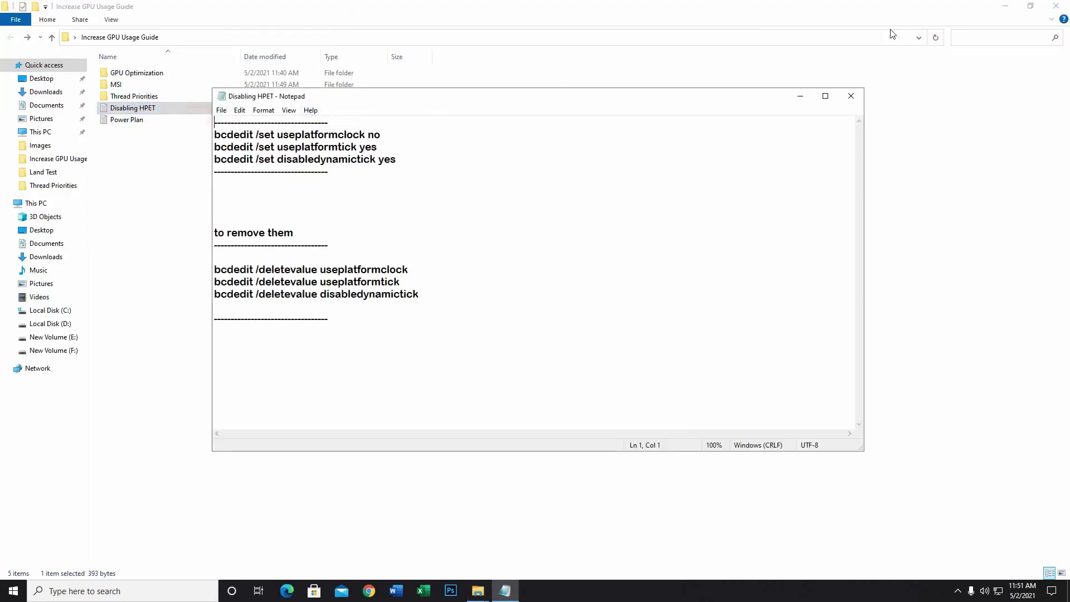
{"action": "left_click", "coordinate": [1005, 7]}
- Launch an elevated Command Prompt alongside the Disabling HPET document
{"action": "left_click", "coordinate": [128, 590]}
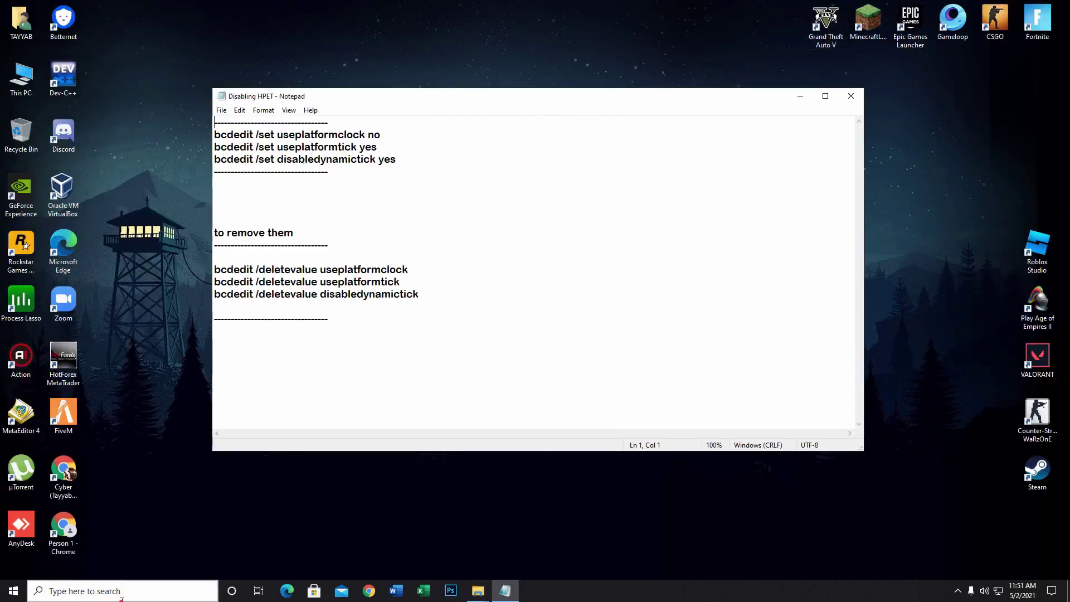
{"action": "type", "text": "comma"}
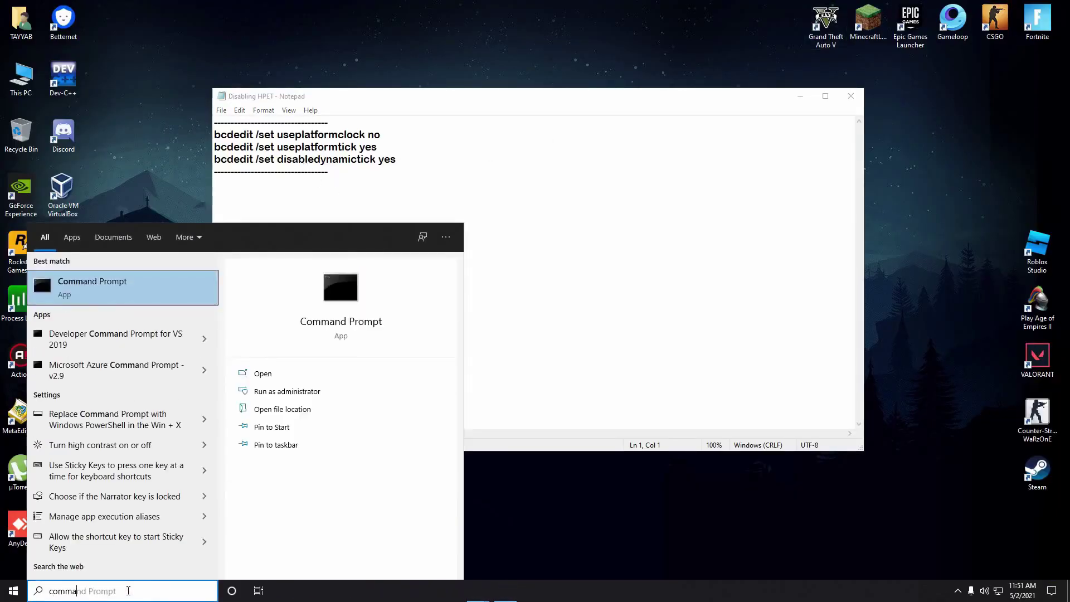
{"action": "left_click", "coordinate": [201, 293]}
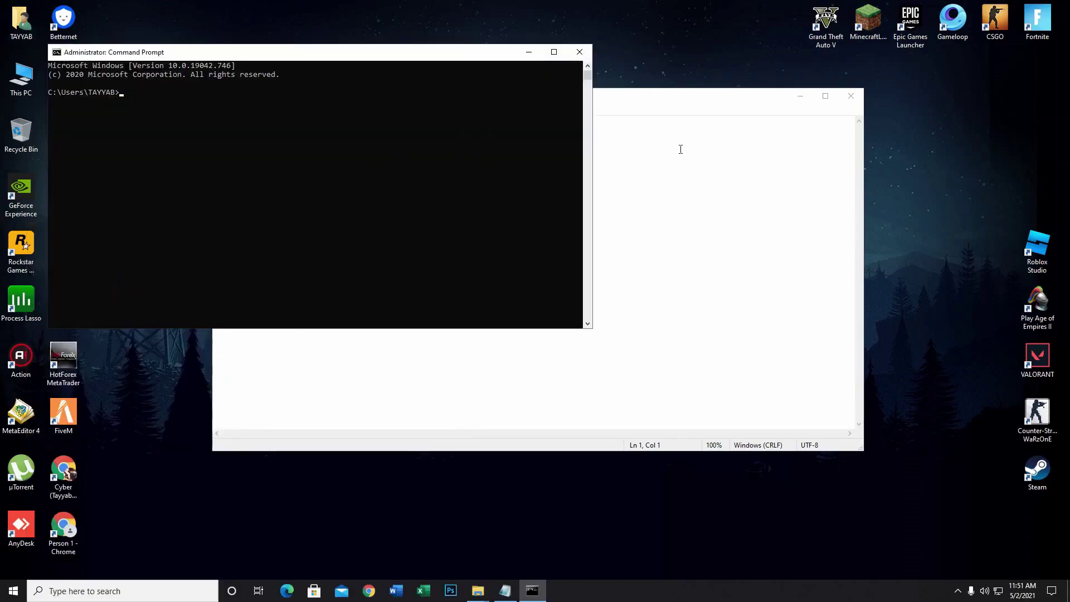
- Copy the command bcdedit /set useplatformclock no from the Disabling HPET document and run it in Command Prompt
{"action": "left_click", "coordinate": [642, 97]}
{"action": "left_click_drag", "start_coordinate": [410, 147], "coordinate": [246, 134]}
{"action": "left_click", "coordinate": [406, 150]}
{"action": "left_click_drag", "start_coordinate": [393, 136], "coordinate": [210, 135]}
{"action": "right_click", "coordinate": [218, 135]}
{"action": "left_click", "coordinate": [245, 169]}
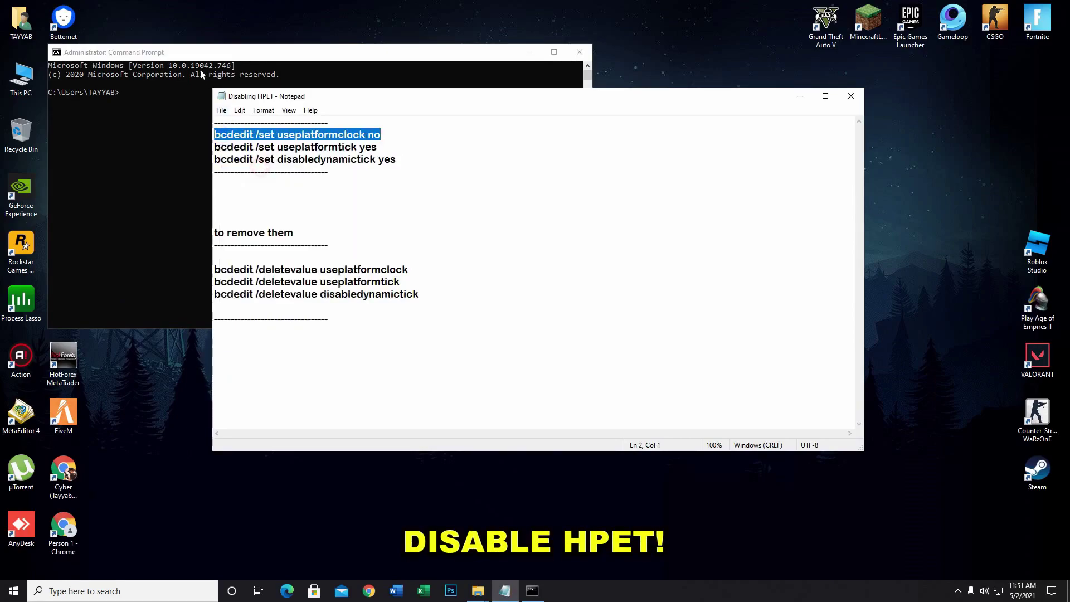
{"action": "left_click", "coordinate": [202, 58]}
{"action": "right_click", "coordinate": [167, 92]}
{"action": "key", "text": "Return"}
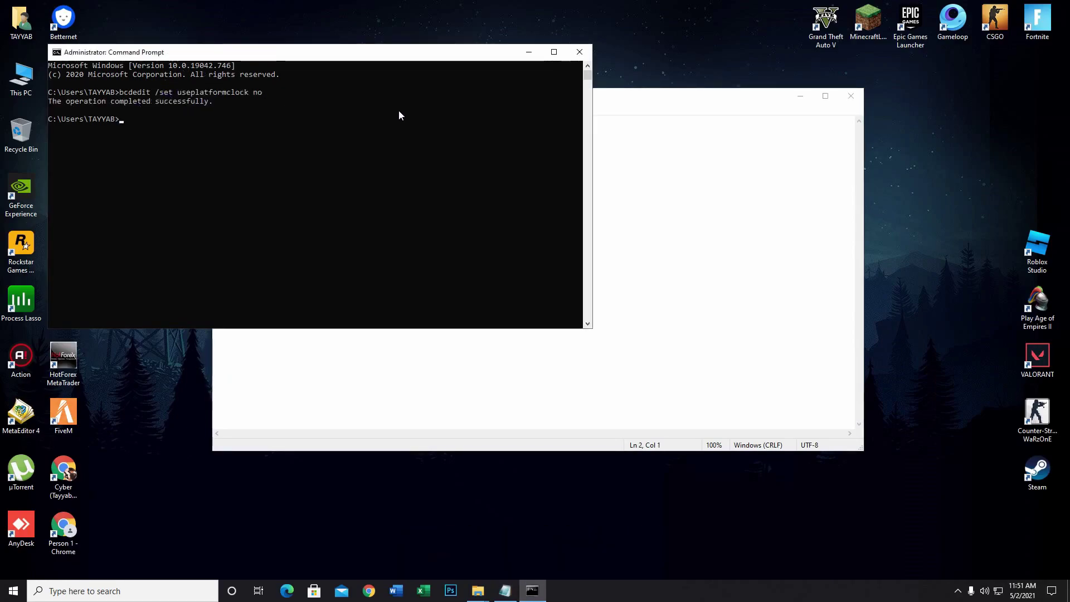
- Copy the command bcdedit /set useplatformtick yes from the document and run it in Command Prompt
{"action": "left_click", "coordinate": [630, 96]}
{"action": "left_click_drag", "start_coordinate": [387, 147], "coordinate": [213, 147]}
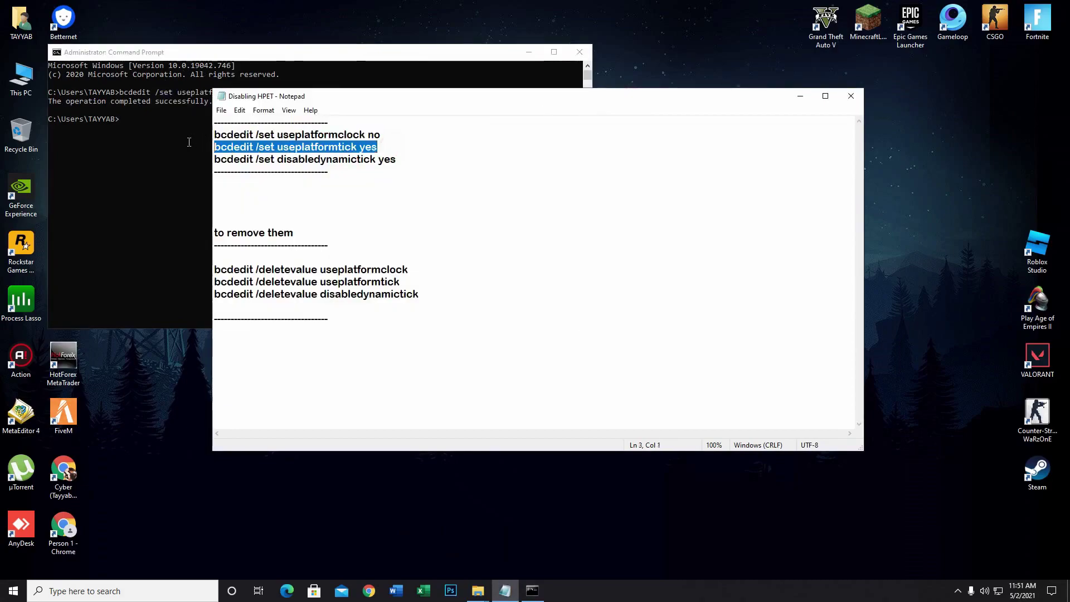
{"action": "right_click", "coordinate": [255, 147]}
{"action": "left_click", "coordinate": [299, 183]}
{"action": "left_click", "coordinate": [257, 70]}
{"action": "right_click", "coordinate": [195, 121]}
{"action": "key", "text": "Return"}
- Copy and run the command bcdedit /set disabledynamictick yes in Command Prompt, and close both Command Prompt and the document
{"action": "left_click", "coordinate": [685, 104]}
{"action": "left_click_drag", "start_coordinate": [425, 162], "coordinate": [210, 157]}
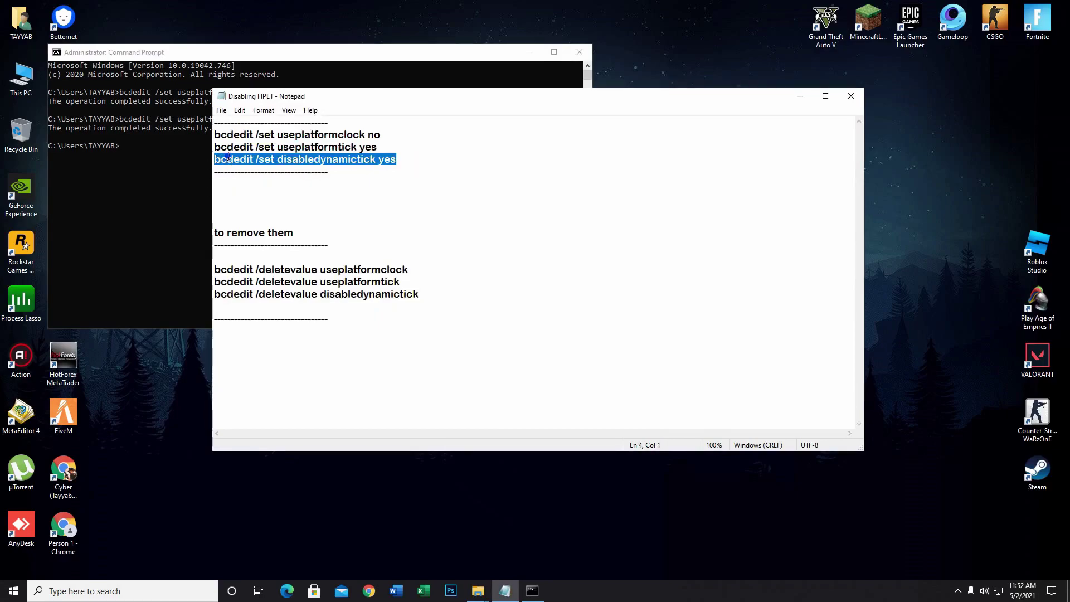
{"action": "right_click", "coordinate": [226, 158]}
{"action": "left_click", "coordinate": [255, 191]}
{"action": "left_click", "coordinate": [258, 58]}
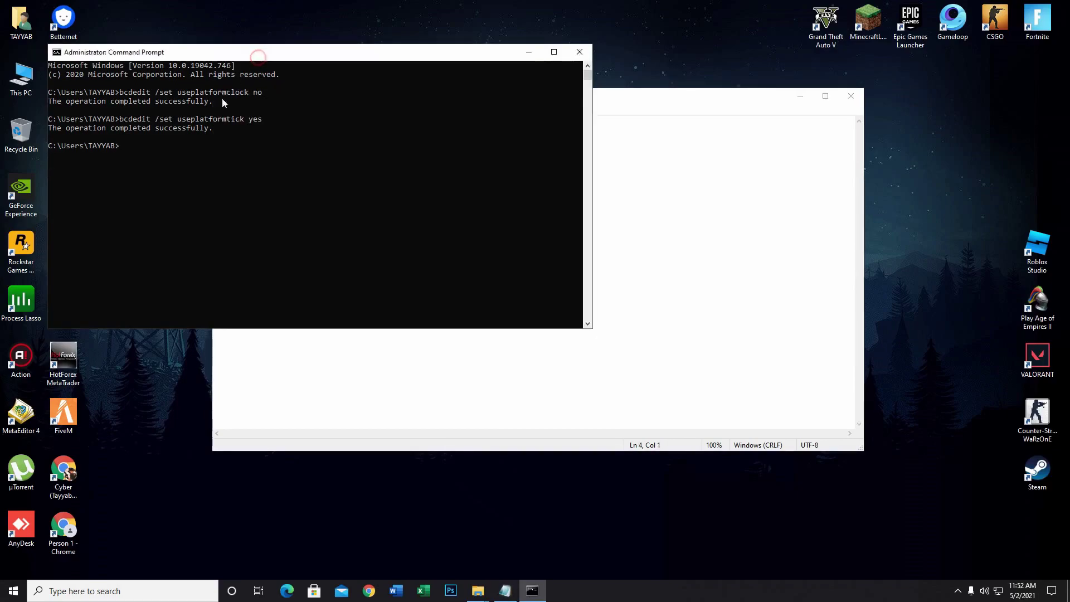
{"action": "right_click", "coordinate": [189, 151]}
{"action": "key", "text": "Return"}
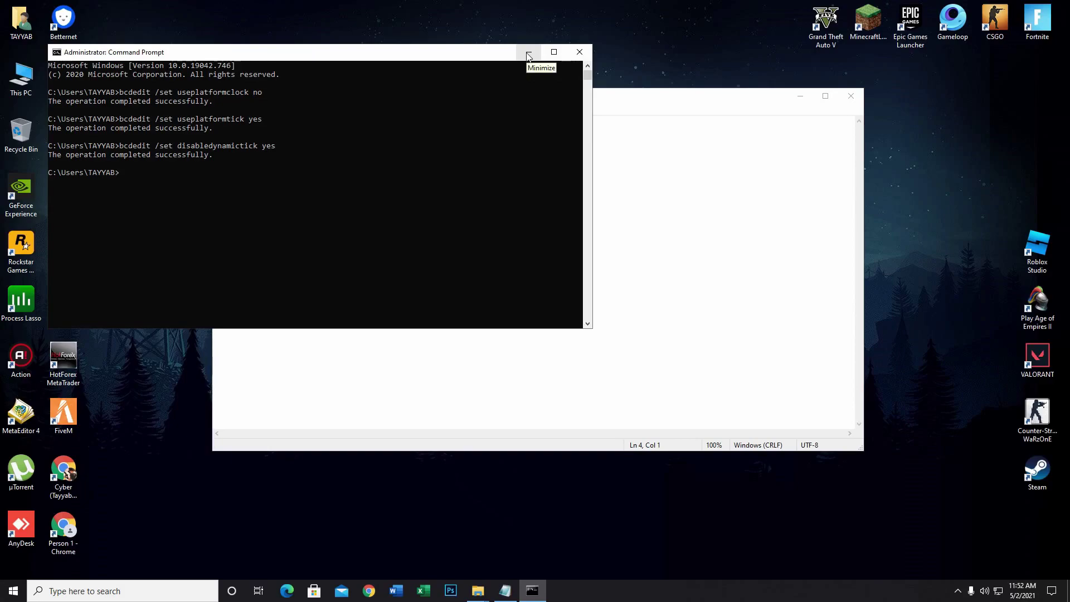
{"action": "left_click", "coordinate": [585, 58]}
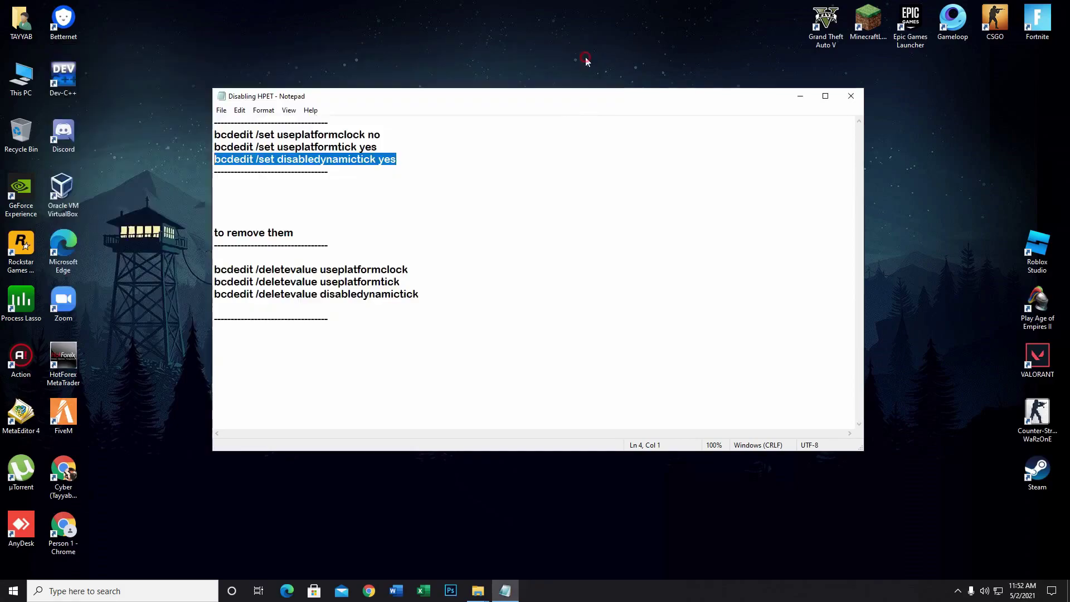
{"action": "left_click", "coordinate": [851, 96]}
- Turn off all four General privacy options in Windows Settings: advertising ID, language list access, app launch tracking and suggested content
{"action": "right_click", "coordinate": [513, 175]}
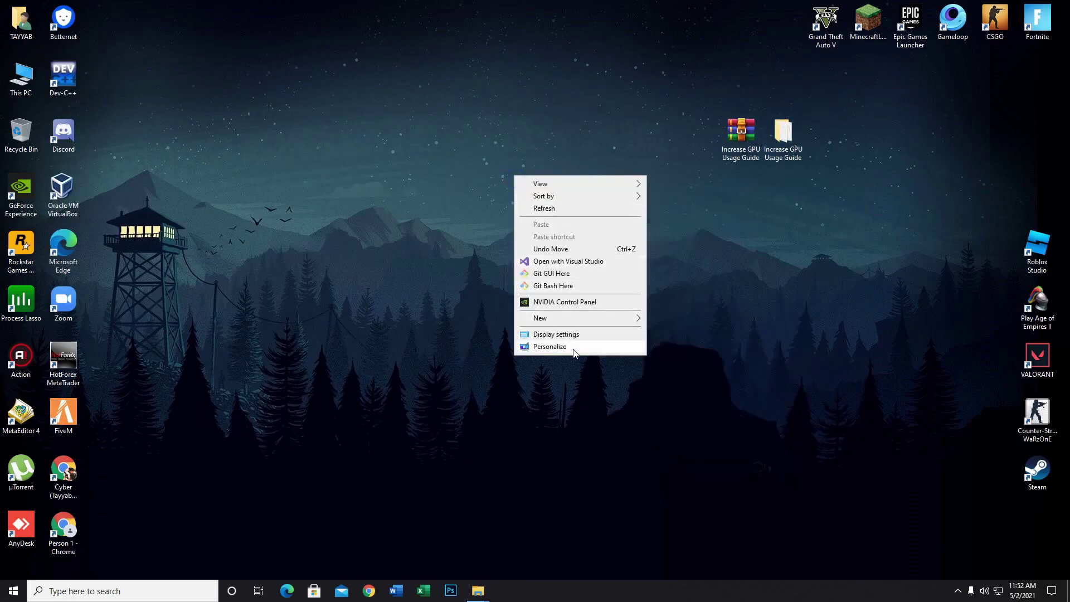
{"action": "left_click", "coordinate": [571, 346]}
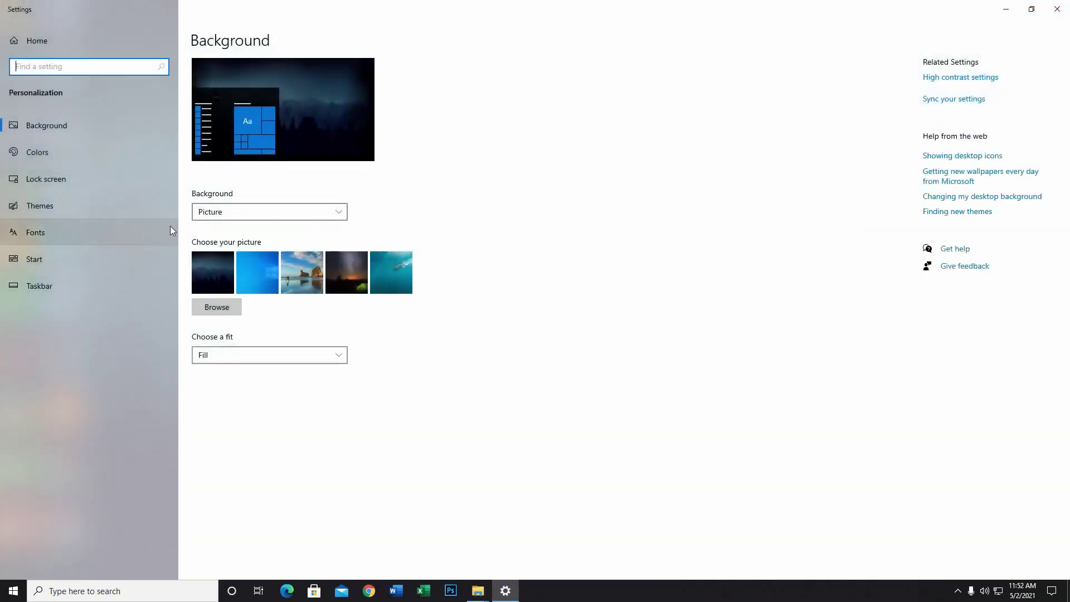
{"action": "left_click", "coordinate": [31, 42]}
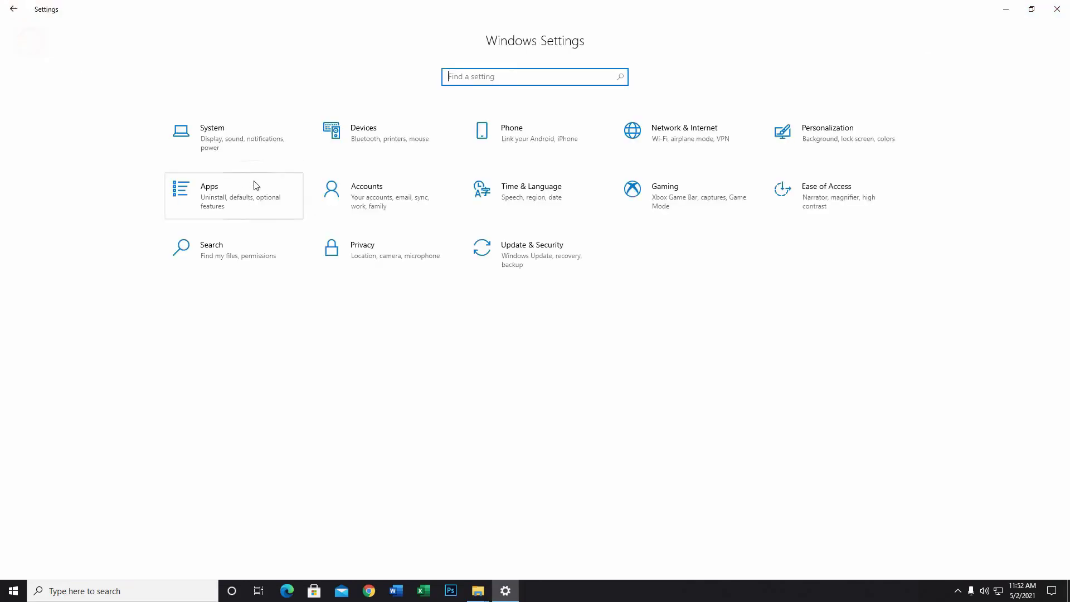
{"action": "left_click", "coordinate": [370, 252]}
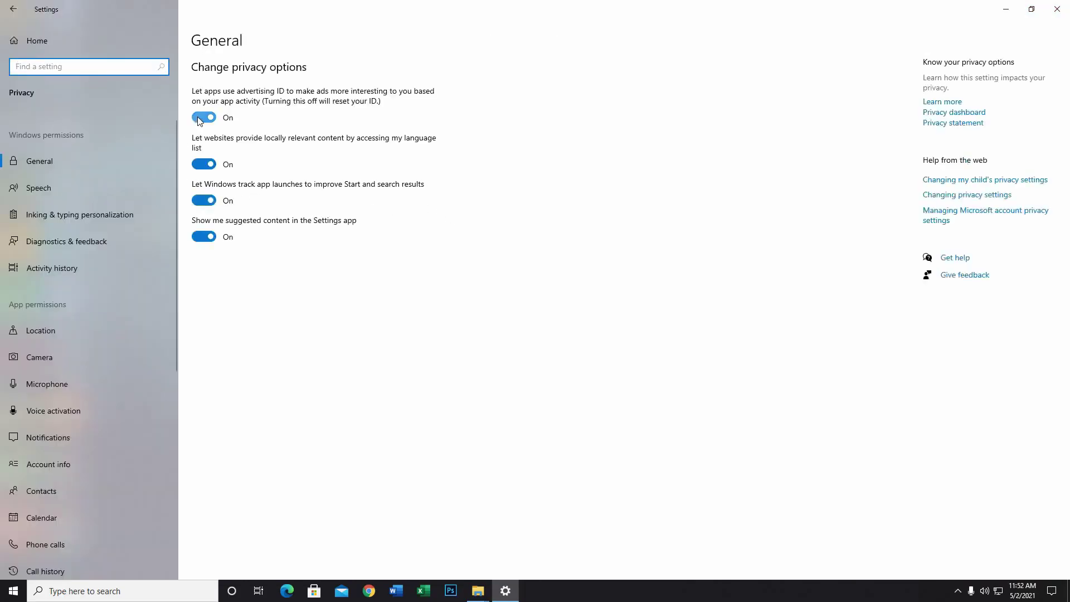
{"action": "left_click", "coordinate": [203, 117]}
{"action": "left_click", "coordinate": [204, 164]}
{"action": "left_click", "coordinate": [203, 200]}
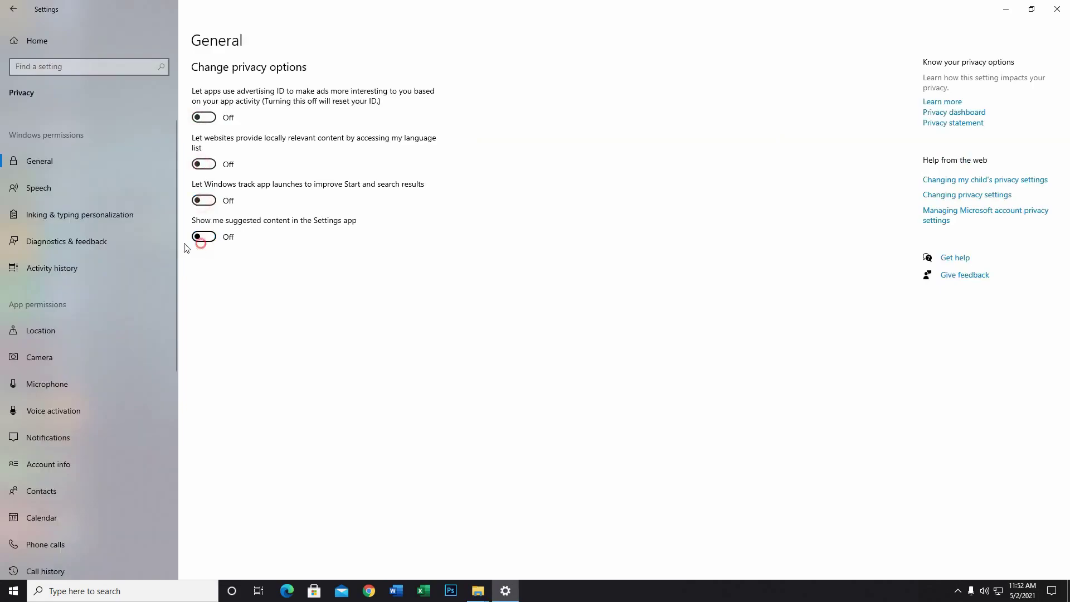
{"action": "left_click", "coordinate": [204, 237]}
- Open the Background apps privacy settings and review which apps are allowed to run in the background
{"action": "scroll", "coordinate": [172, 233], "scroll_direction": "down", "scroll_amount": 5}
{"action": "scroll", "coordinate": [143, 282], "scroll_direction": "down", "scroll_amount": 3}
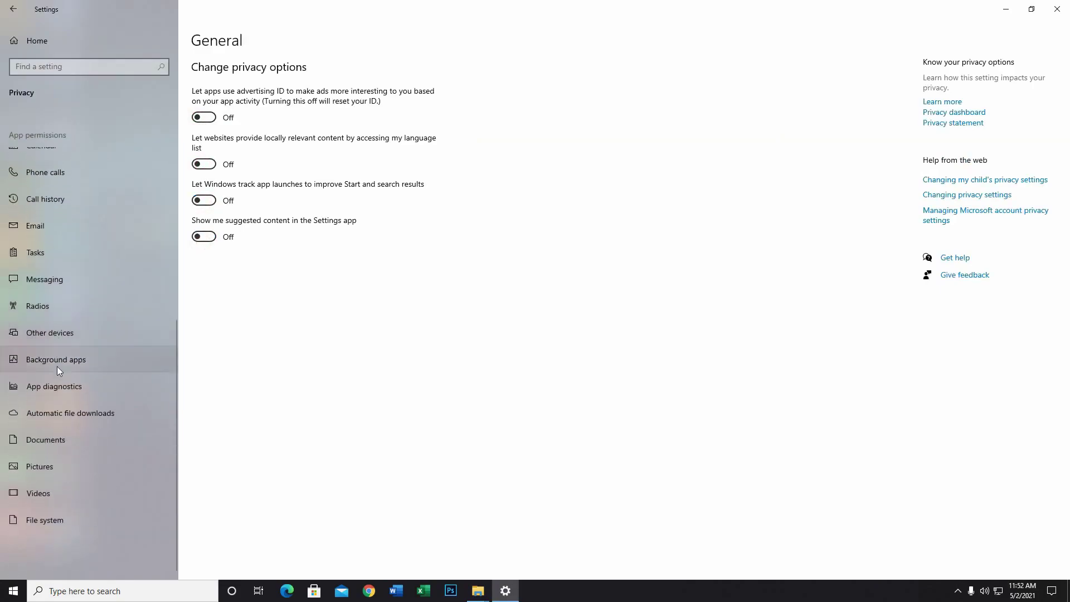
{"action": "left_click", "coordinate": [93, 362]}
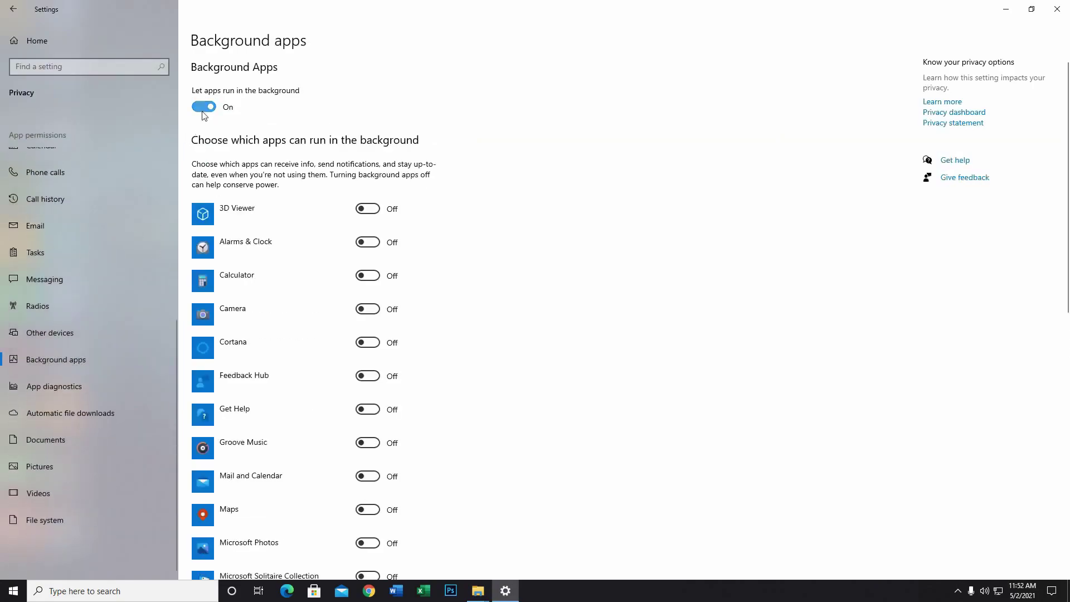
{"action": "scroll", "coordinate": [329, 188], "scroll_direction": "down", "scroll_amount": 3}
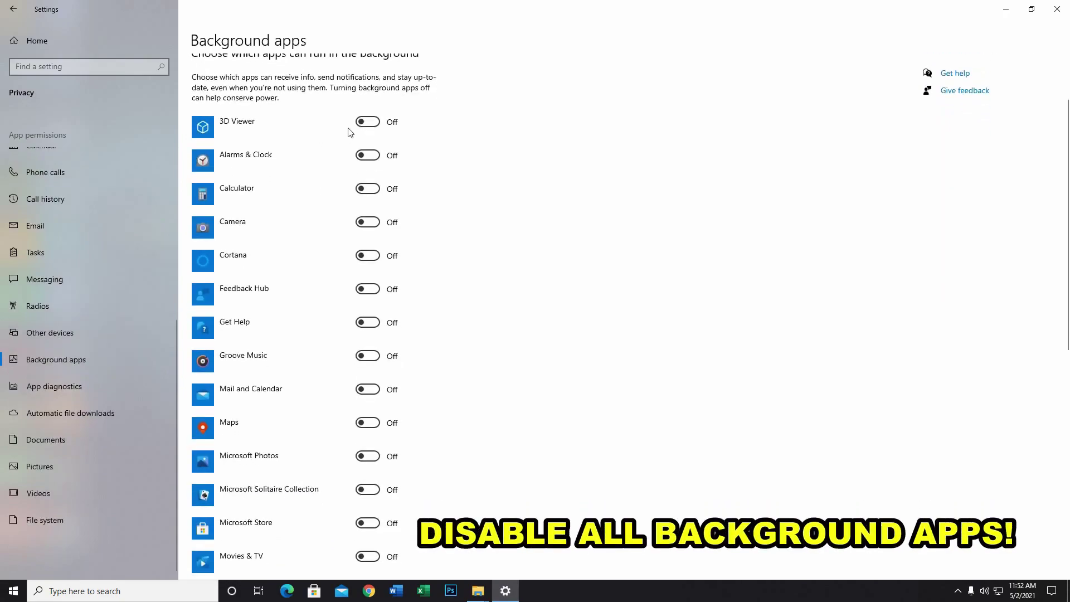
{"action": "scroll", "coordinate": [406, 317], "scroll_direction": "down", "scroll_amount": 8}
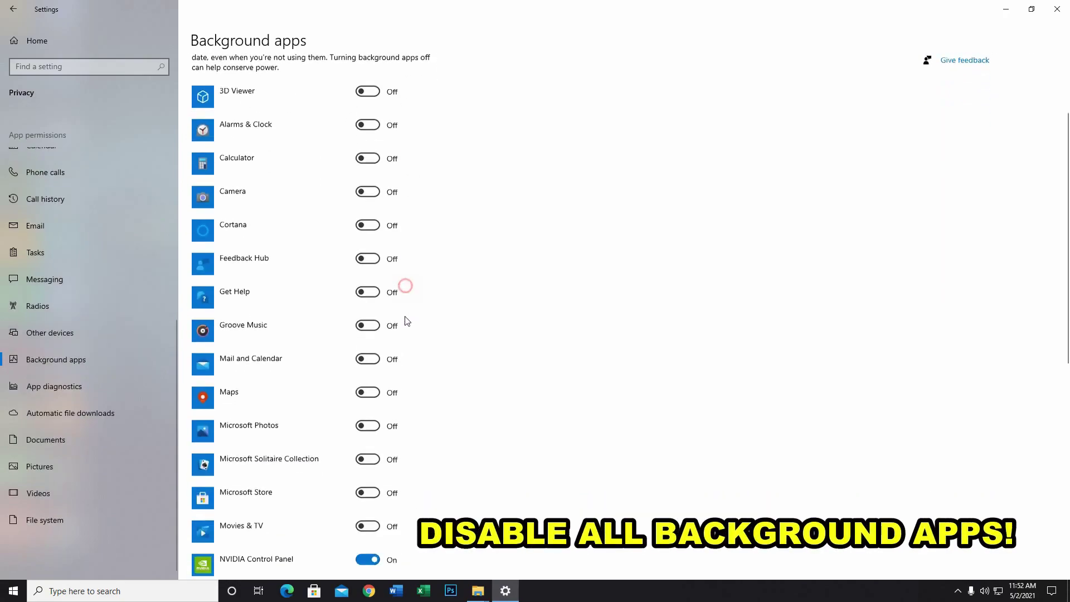
{"action": "scroll", "coordinate": [291, 336], "scroll_direction": "down", "scroll_amount": 9}
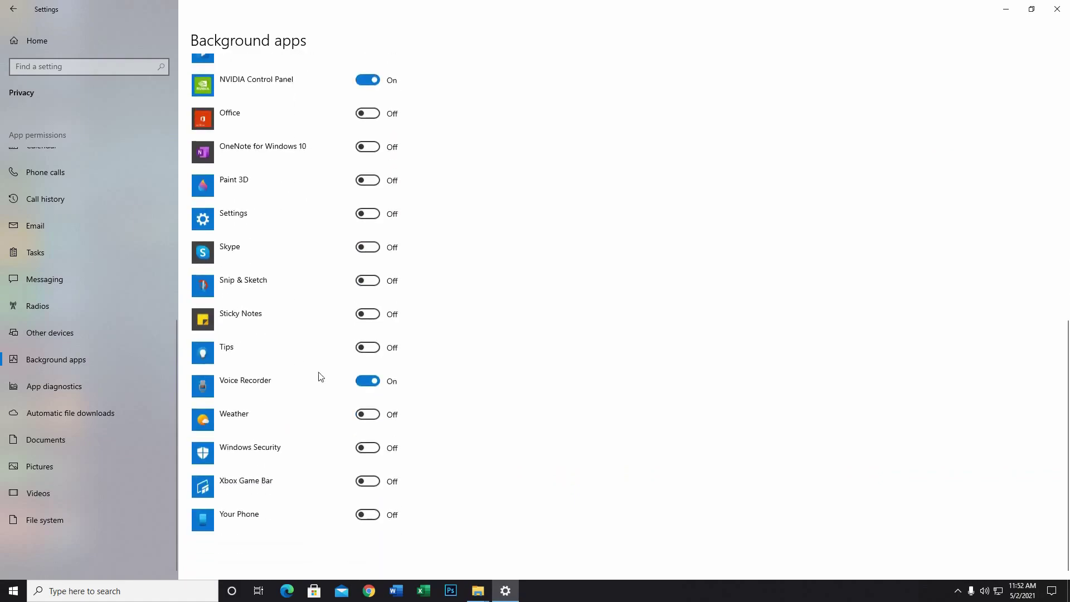
{"action": "scroll", "coordinate": [334, 334], "scroll_direction": "up", "scroll_amount": 20}
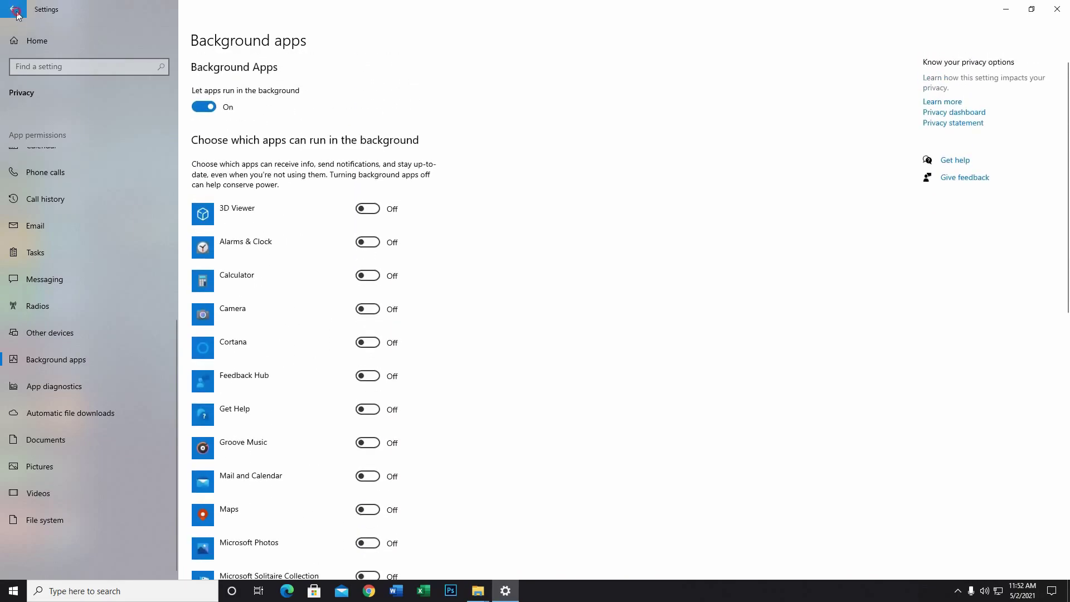
- Disable Adobe GC Invoker Utility, Adobe Updater Startup Utility, Internet Download Manager, Java Update Scheduler and Skype in the Startup apps settings
{"action": "left_click", "coordinate": [14, 9]}
{"action": "left_click", "coordinate": [265, 195]}
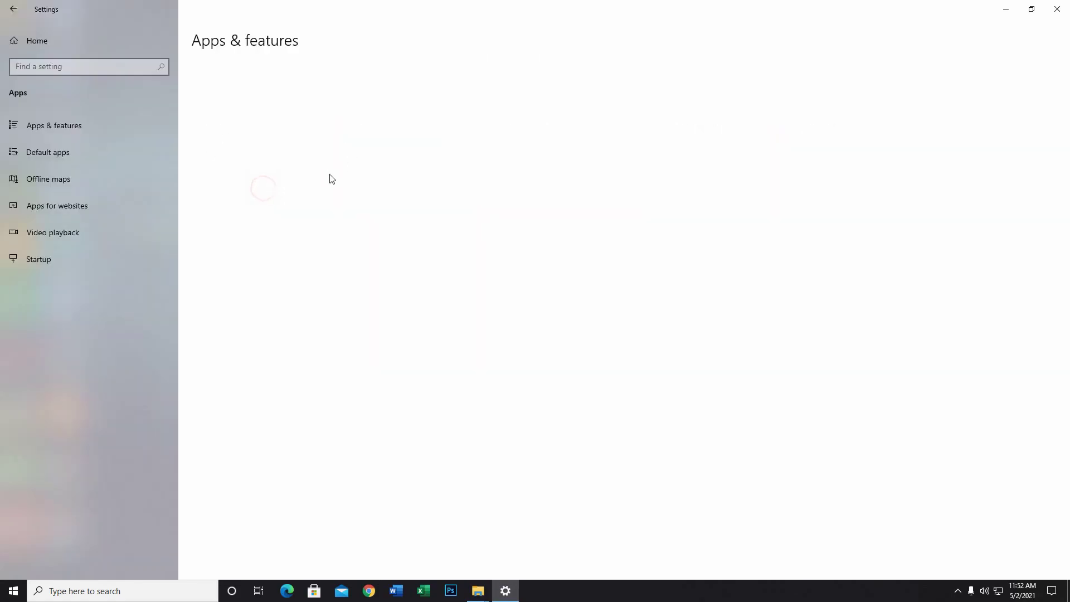
{"action": "left_click", "coordinate": [46, 262]}
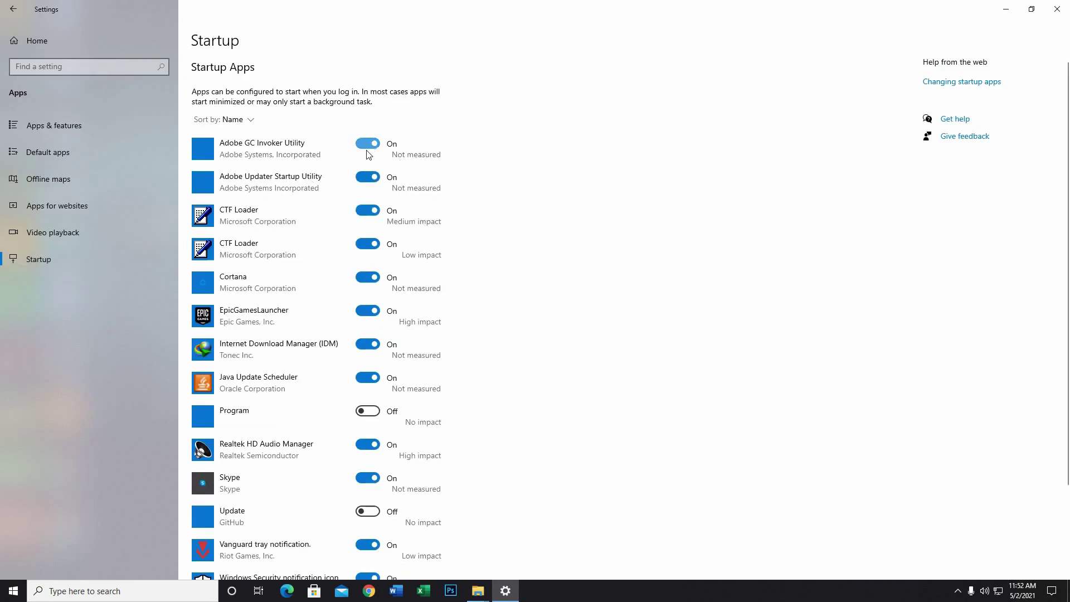
{"action": "left_click", "coordinate": [374, 144]}
{"action": "left_click", "coordinate": [368, 177]}
{"action": "scroll", "coordinate": [353, 251], "scroll_direction": "down", "scroll_amount": 3}
{"action": "left_click", "coordinate": [365, 229]}
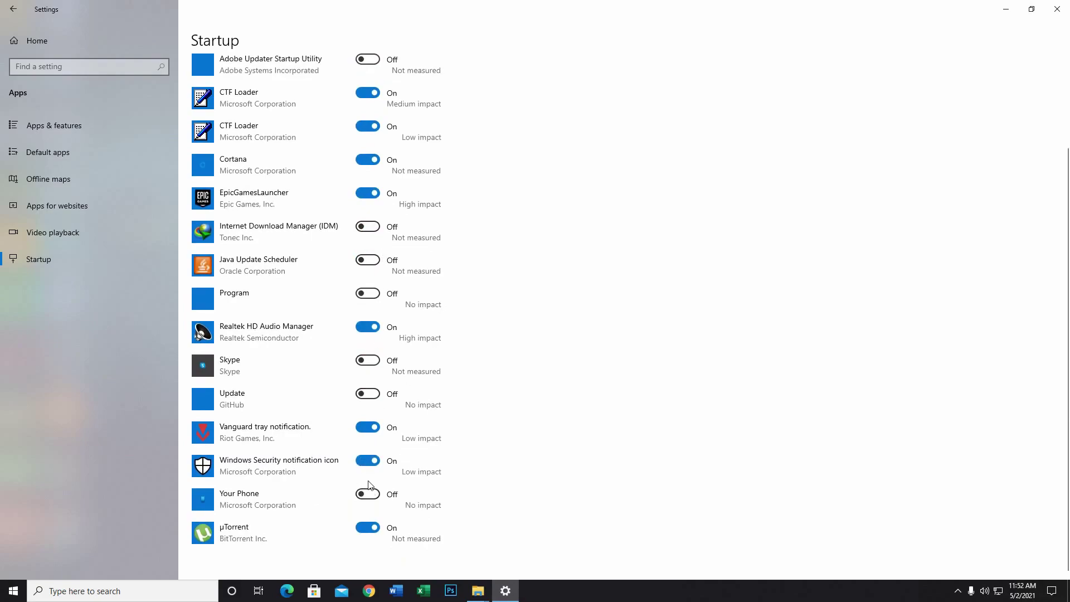
{"action": "scroll", "coordinate": [409, 447], "scroll_direction": "up", "scroll_amount": 5}
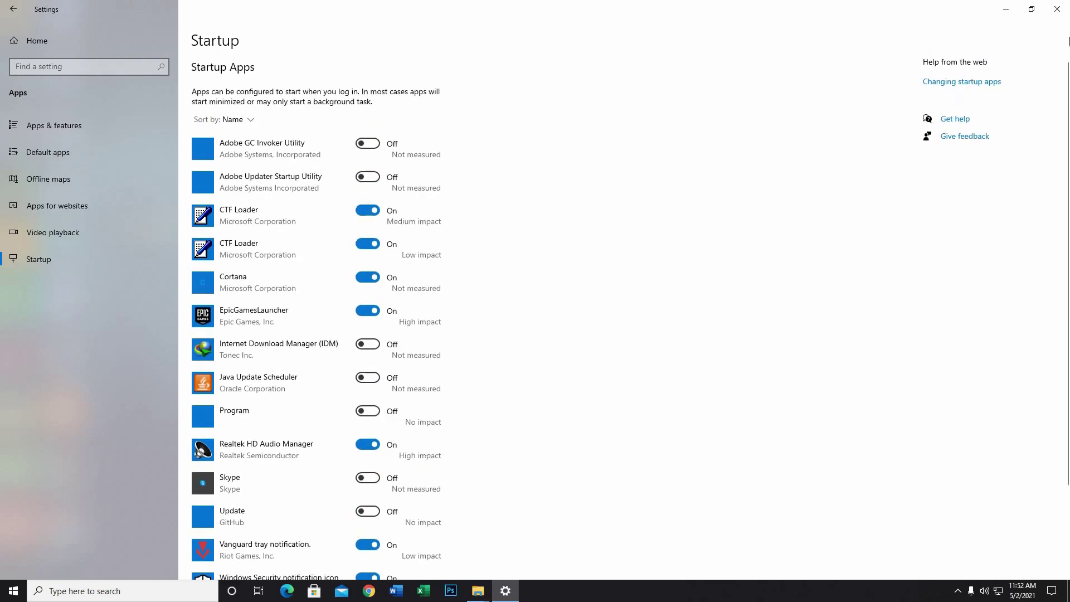
- Close the Windows Settings window and open NVIDIA Control Panel from the desktop
{"action": "left_click", "coordinate": [1057, 8]}
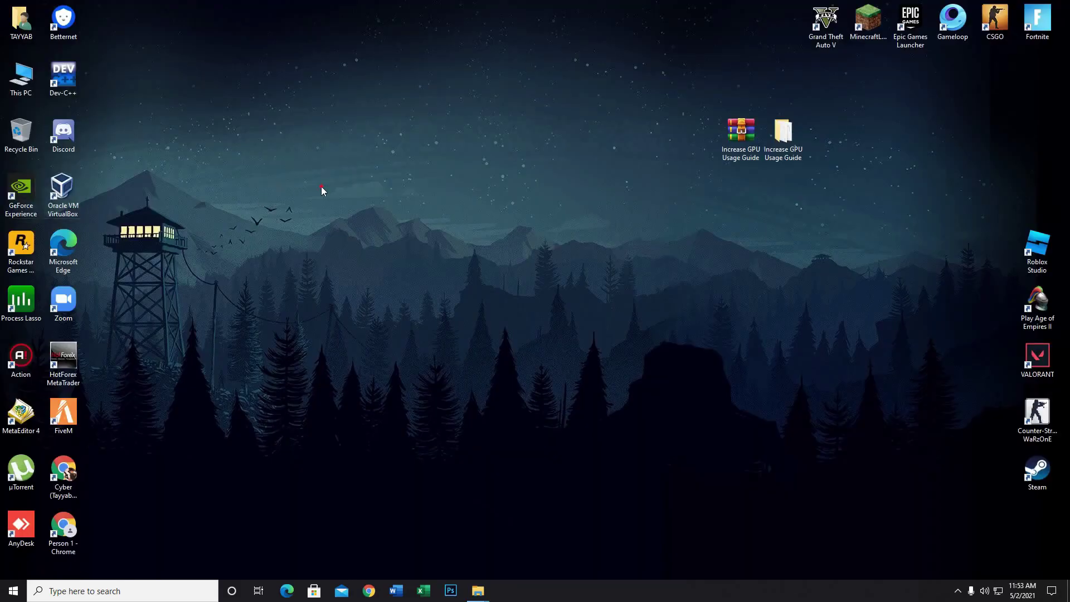
{"action": "right_click", "coordinate": [462, 228]}
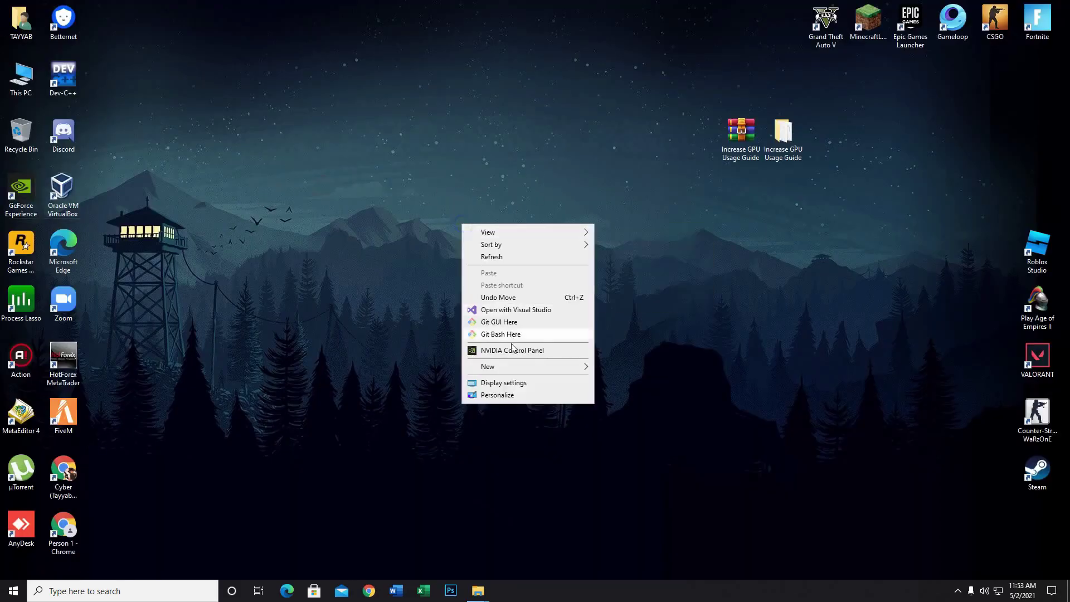
{"action": "left_click", "coordinate": [519, 351]}
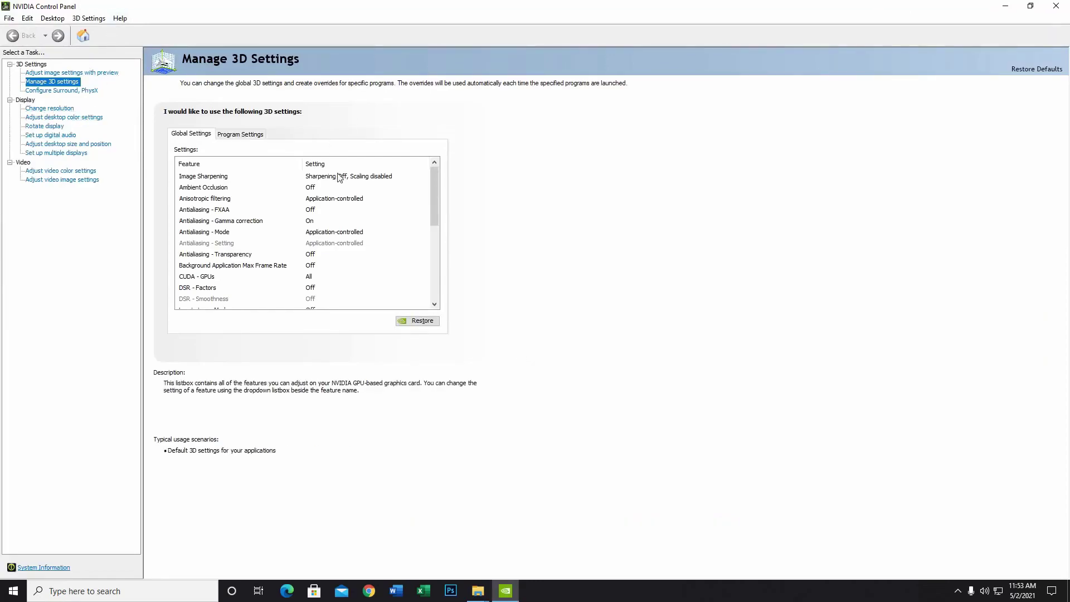
- Add Fortnite as a program to customize in the per-program 3D settings
{"action": "left_click", "coordinate": [251, 135]}
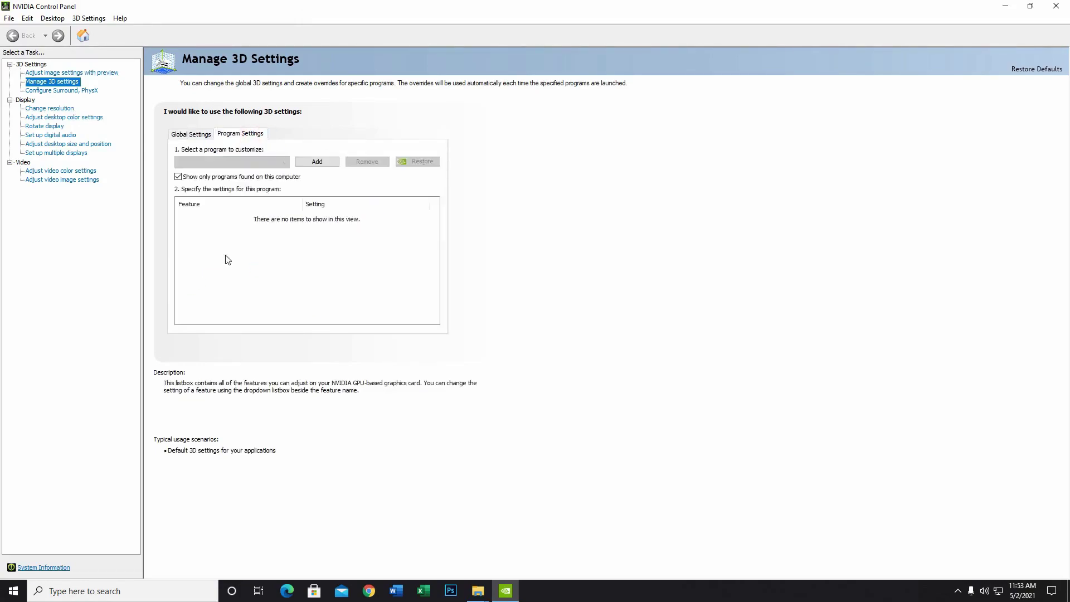
{"action": "left_click", "coordinate": [324, 165]}
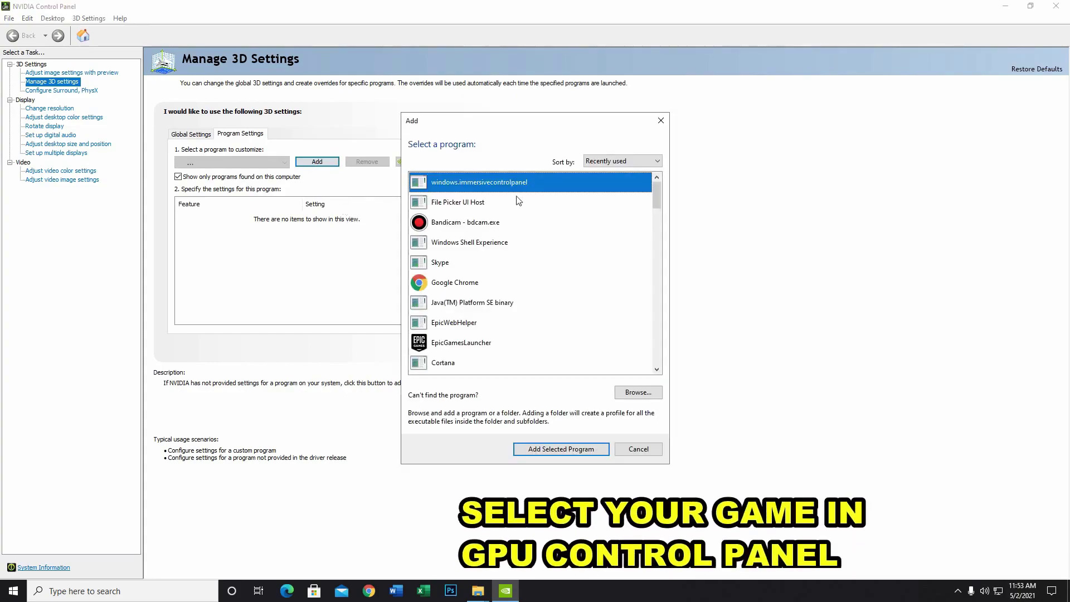
{"action": "left_click_drag", "start_coordinate": [657, 205], "coordinate": [663, 229]}
{"action": "double_click", "coordinate": [446, 203]}
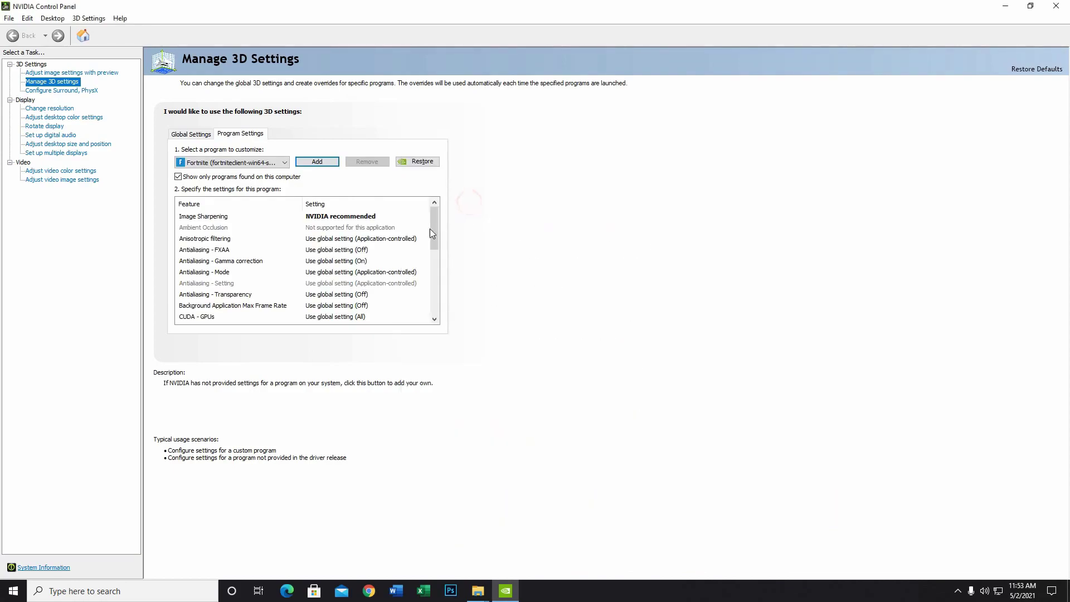
- Set Fortnite's power management mode to Prefer maximum performance
{"action": "left_click_drag", "start_coordinate": [430, 231], "coordinate": [439, 276]}
{"action": "left_click", "coordinate": [405, 284]}
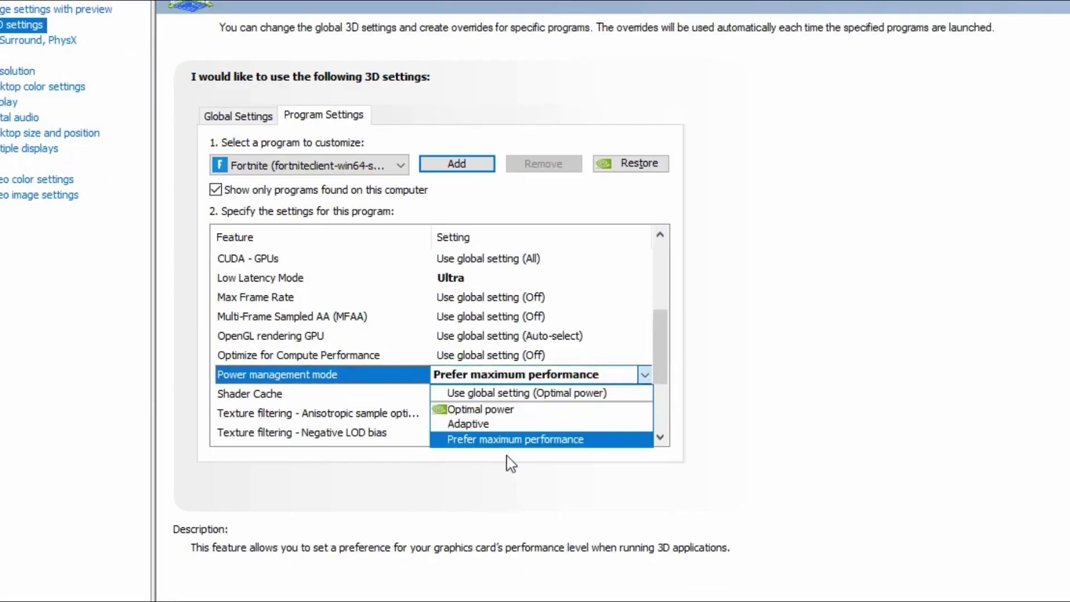
{"action": "left_click", "coordinate": [515, 441]}
- Set Fortnite's texture filtering quality to High performance and its trilinear optimization to On
{"action": "left_click_drag", "start_coordinate": [665, 354], "coordinate": [666, 383]}
{"action": "left_click", "coordinate": [539, 363]}
{"action": "left_click", "coordinate": [667, 361]}
{"action": "left_click", "coordinate": [501, 336]}
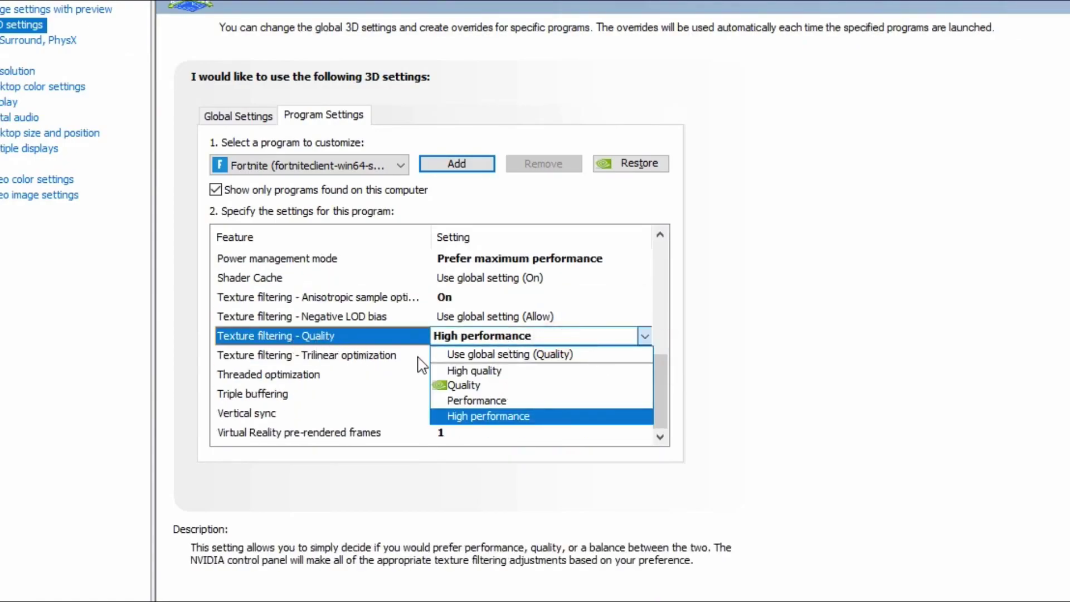
{"action": "left_click", "coordinate": [494, 427]}
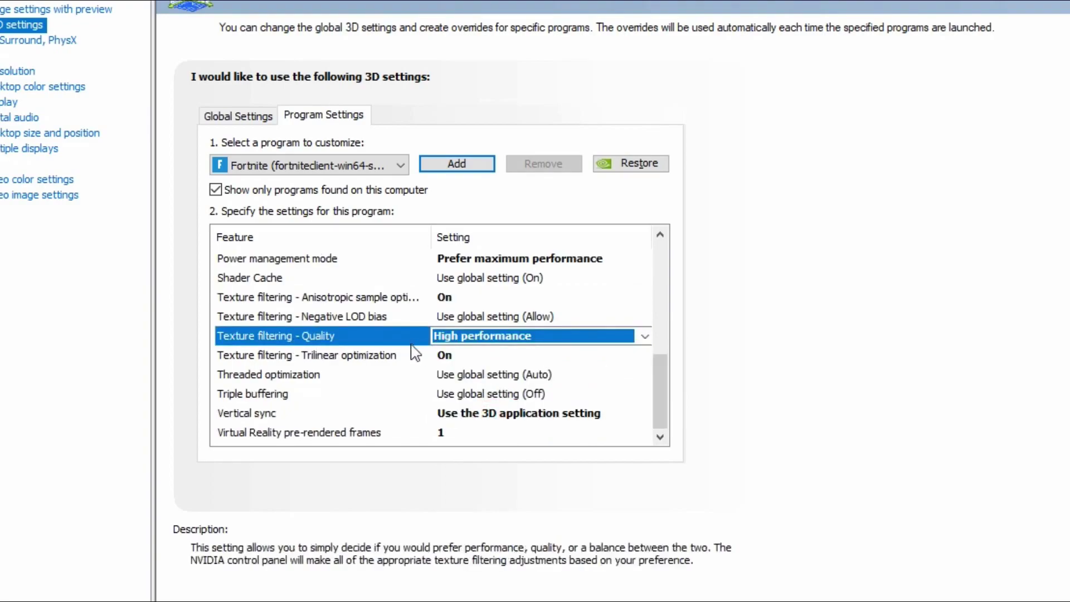
{"action": "left_click", "coordinate": [446, 354]}
{"action": "left_click", "coordinate": [452, 404]}
{"action": "left_click", "coordinate": [666, 382]}
- Set Virtual Reality pre-rendered frames to 1 and vertical sync to Off for Fortnite, and check the settings list
{"action": "left_click", "coordinate": [575, 432]}
{"action": "left_click", "coordinate": [576, 433]}
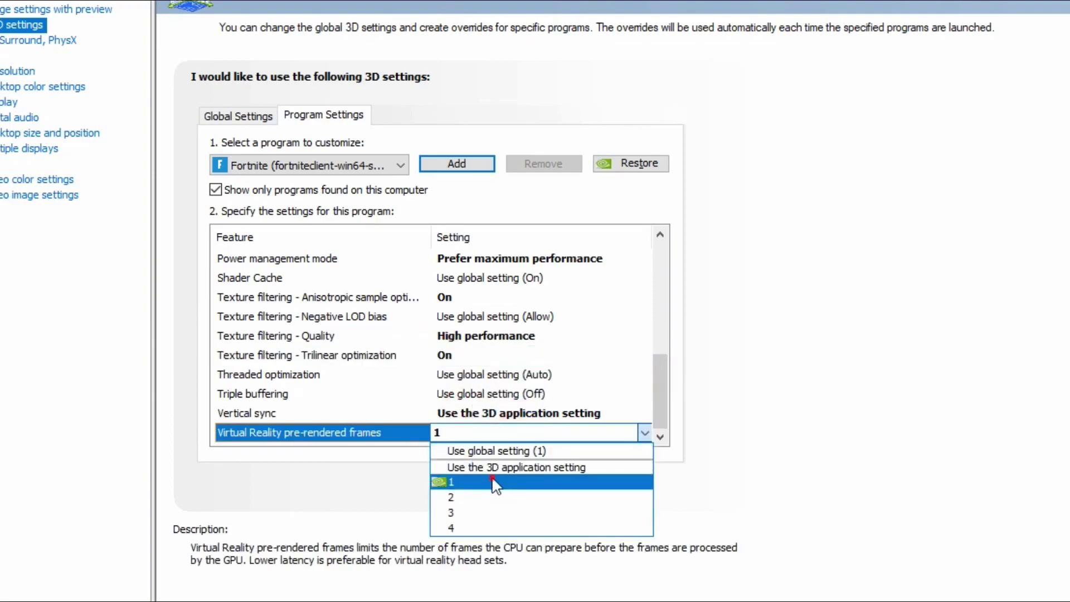
{"action": "left_click", "coordinate": [491, 483]}
{"action": "left_click", "coordinate": [612, 414]}
{"action": "left_click", "coordinate": [612, 413]}
{"action": "left_click", "coordinate": [508, 462]}
{"action": "left_click_drag", "start_coordinate": [660, 267], "coordinate": [674, 397]}
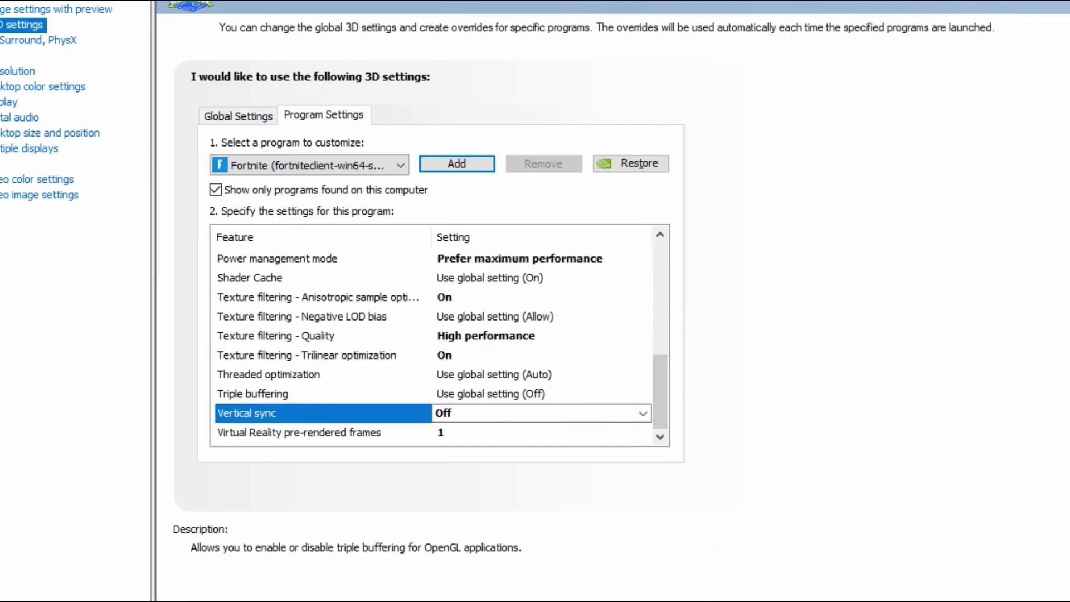
{"action": "scroll", "coordinate": [435, 334], "scroll_direction": "up", "scroll_amount": 8}
{"action": "scroll", "coordinate": [435, 334], "scroll_direction": "down", "scroll_amount": 7}
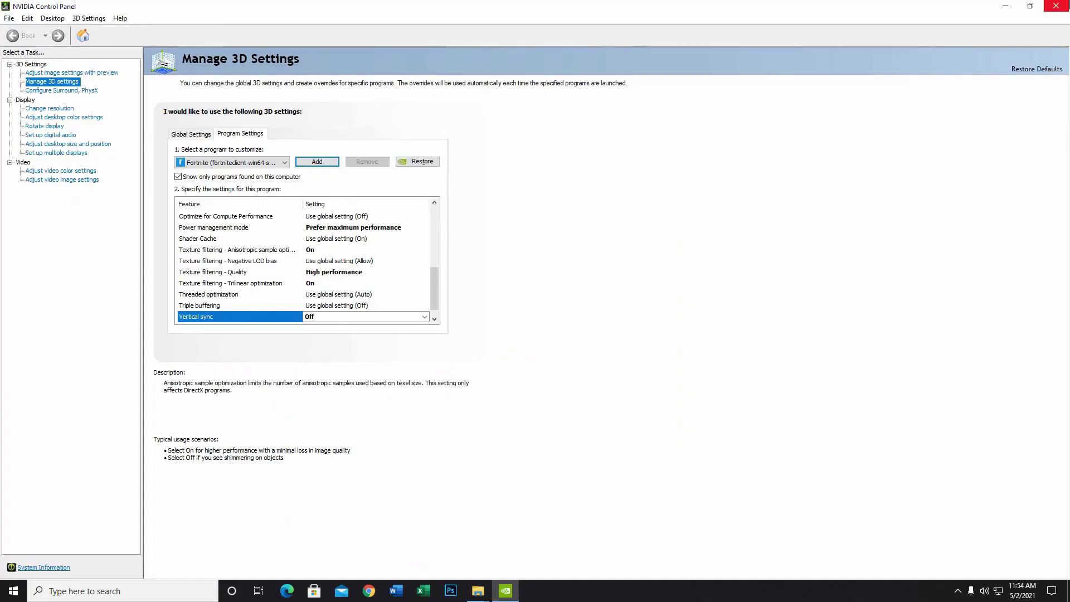